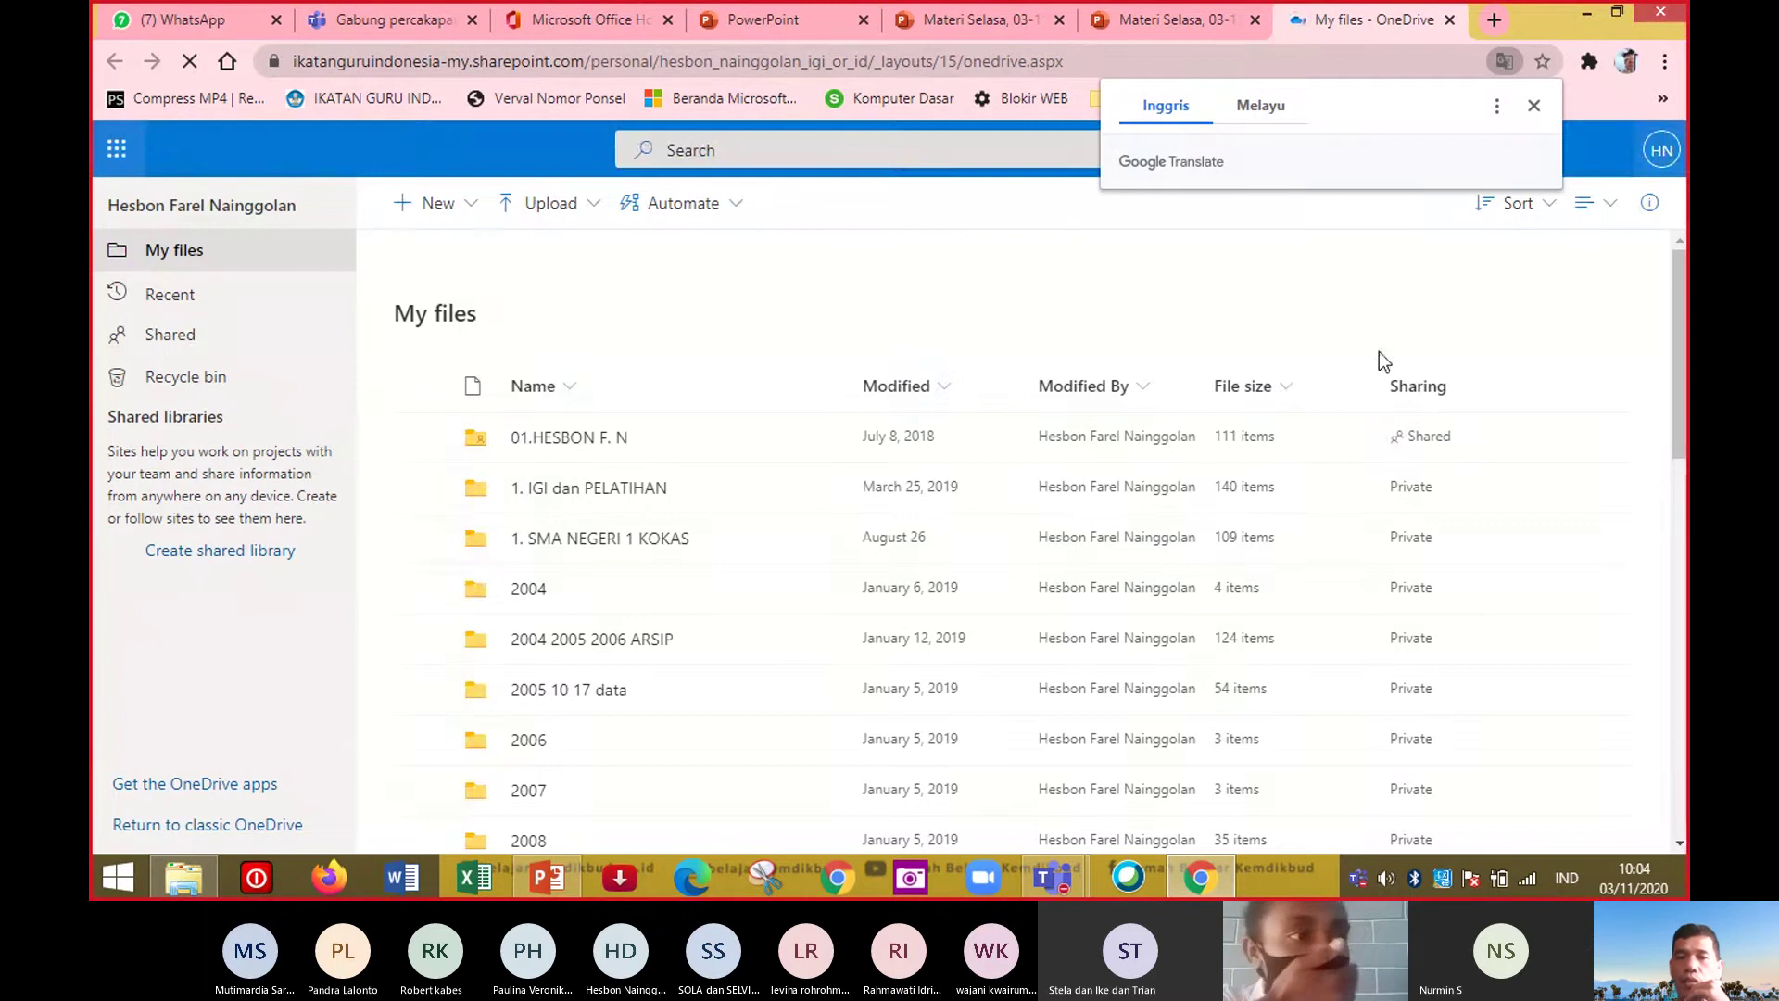
Look through the folders in My files and open the AKPER folder.
left_click_drag(1687, 315, 1686, 638)
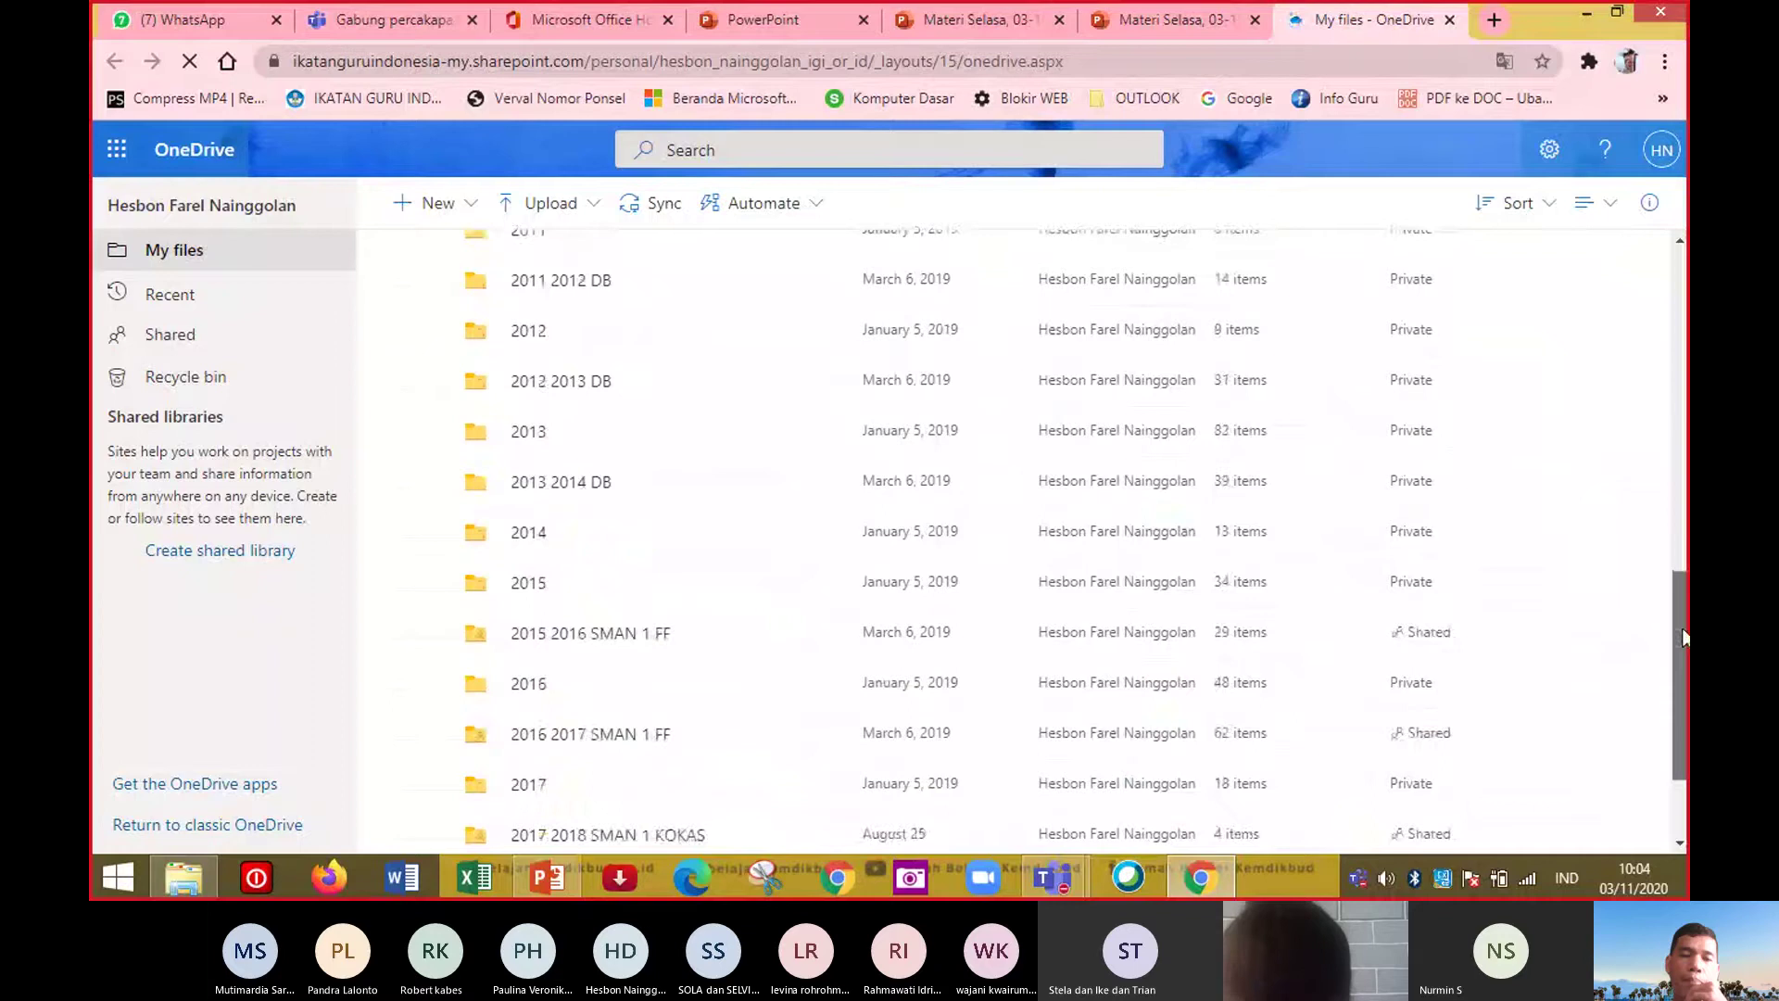
left_click_drag(1685, 638, 1685, 779)
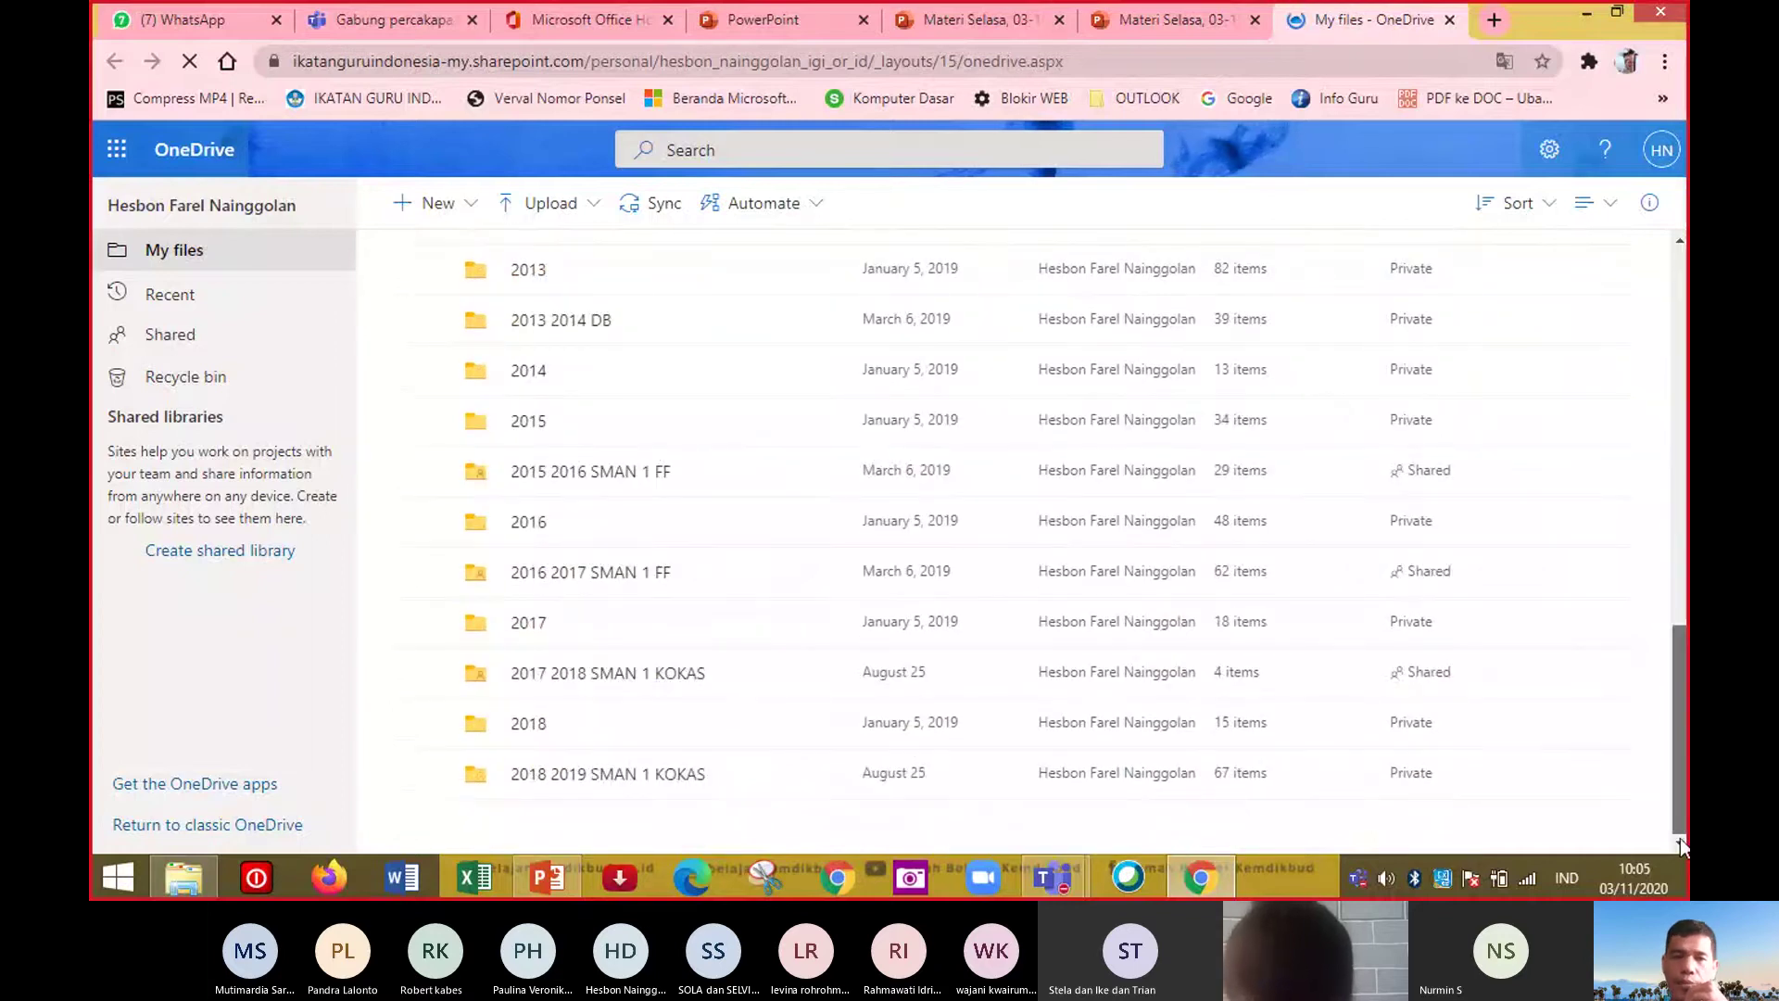
left_click_drag(1680, 790, 1687, 299)
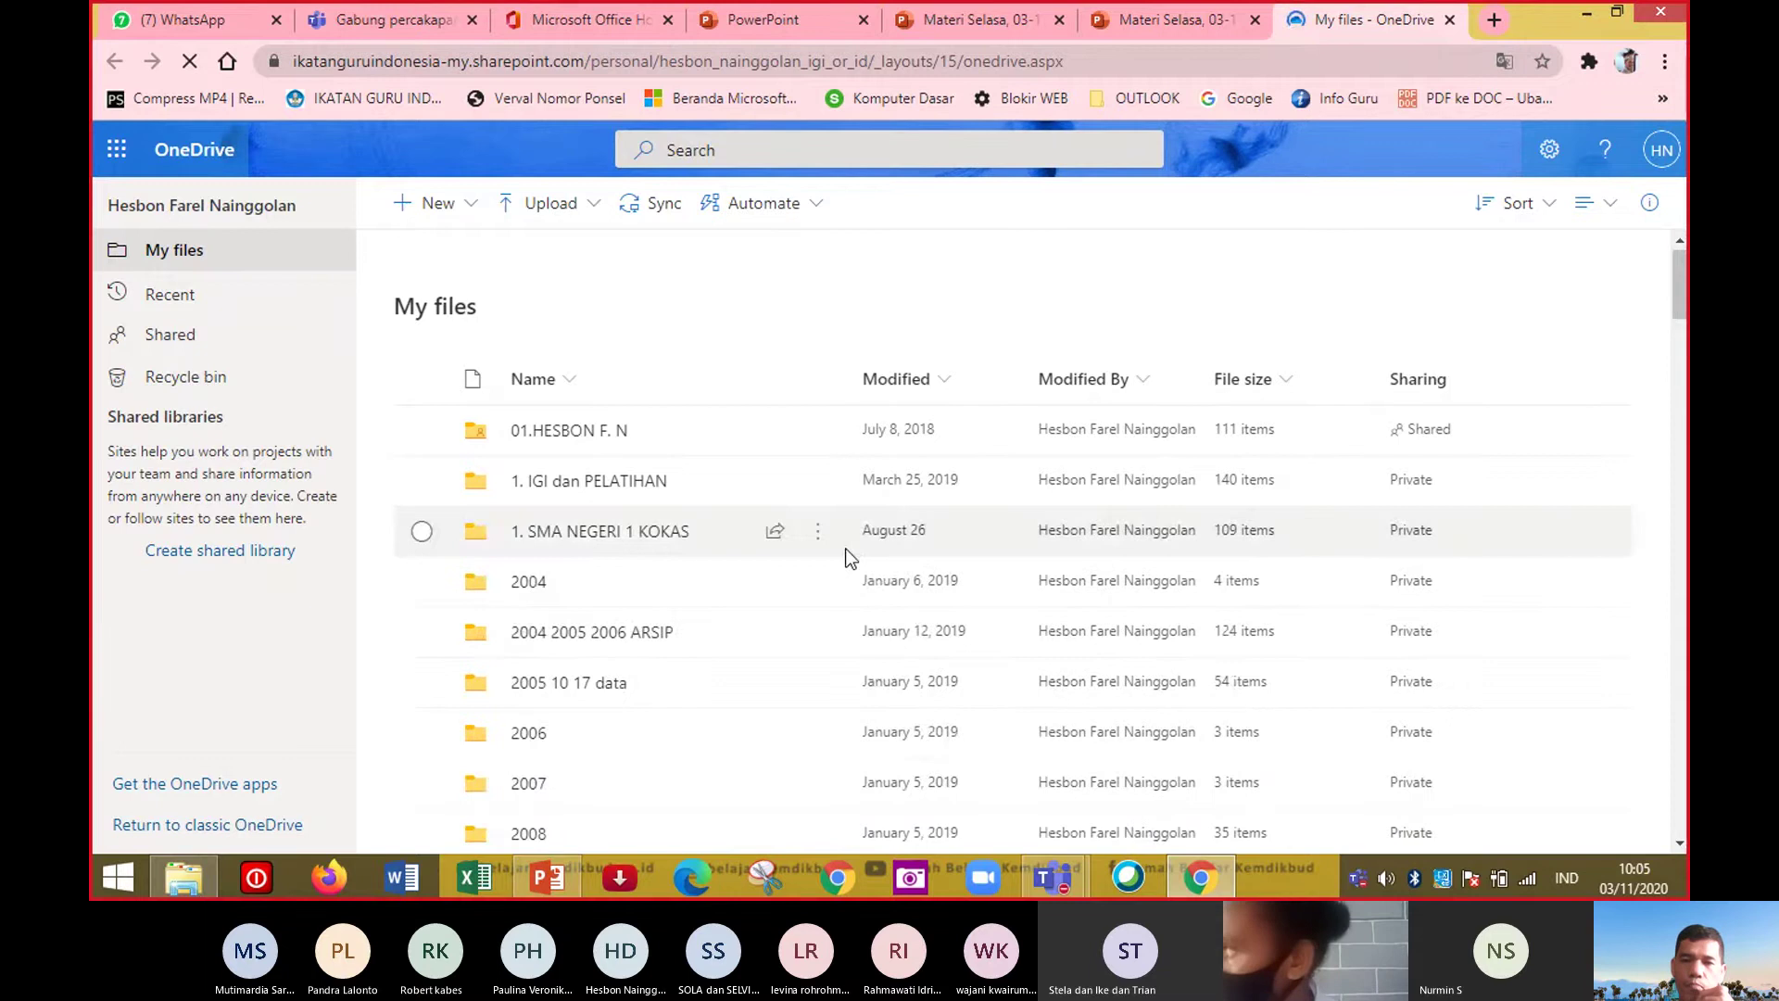
left_click_drag(1681, 266, 1677, 467)
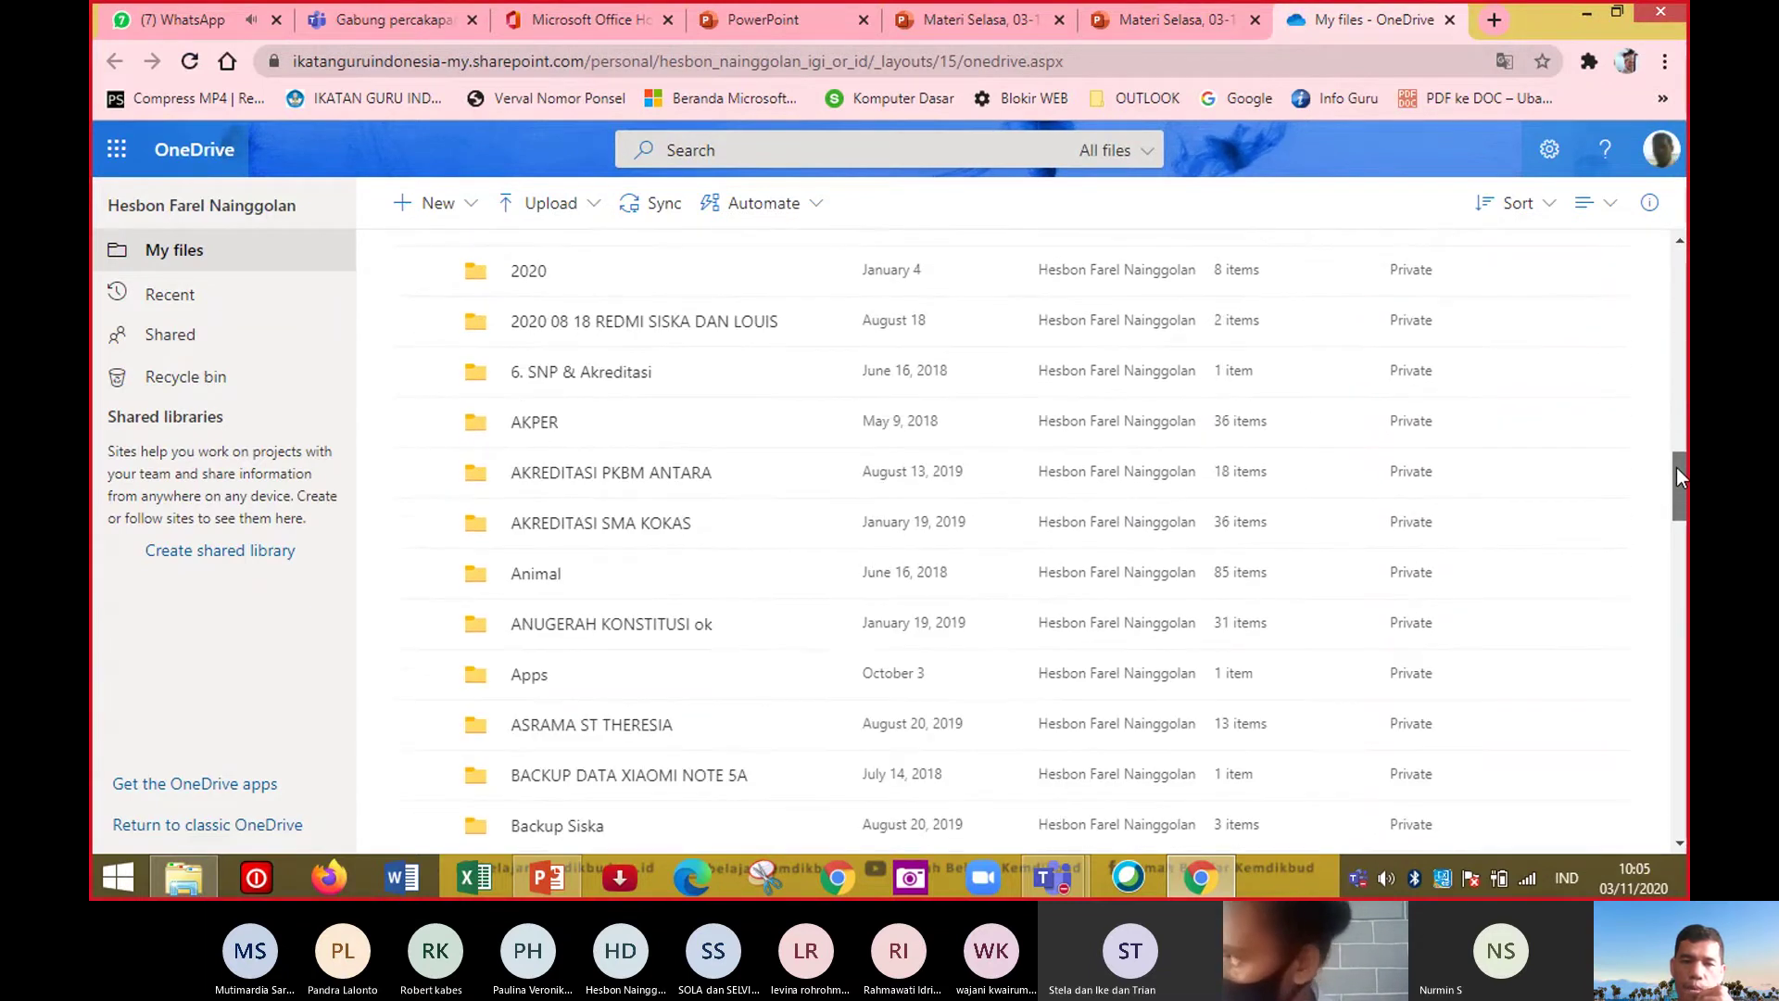
left_click(538, 436)
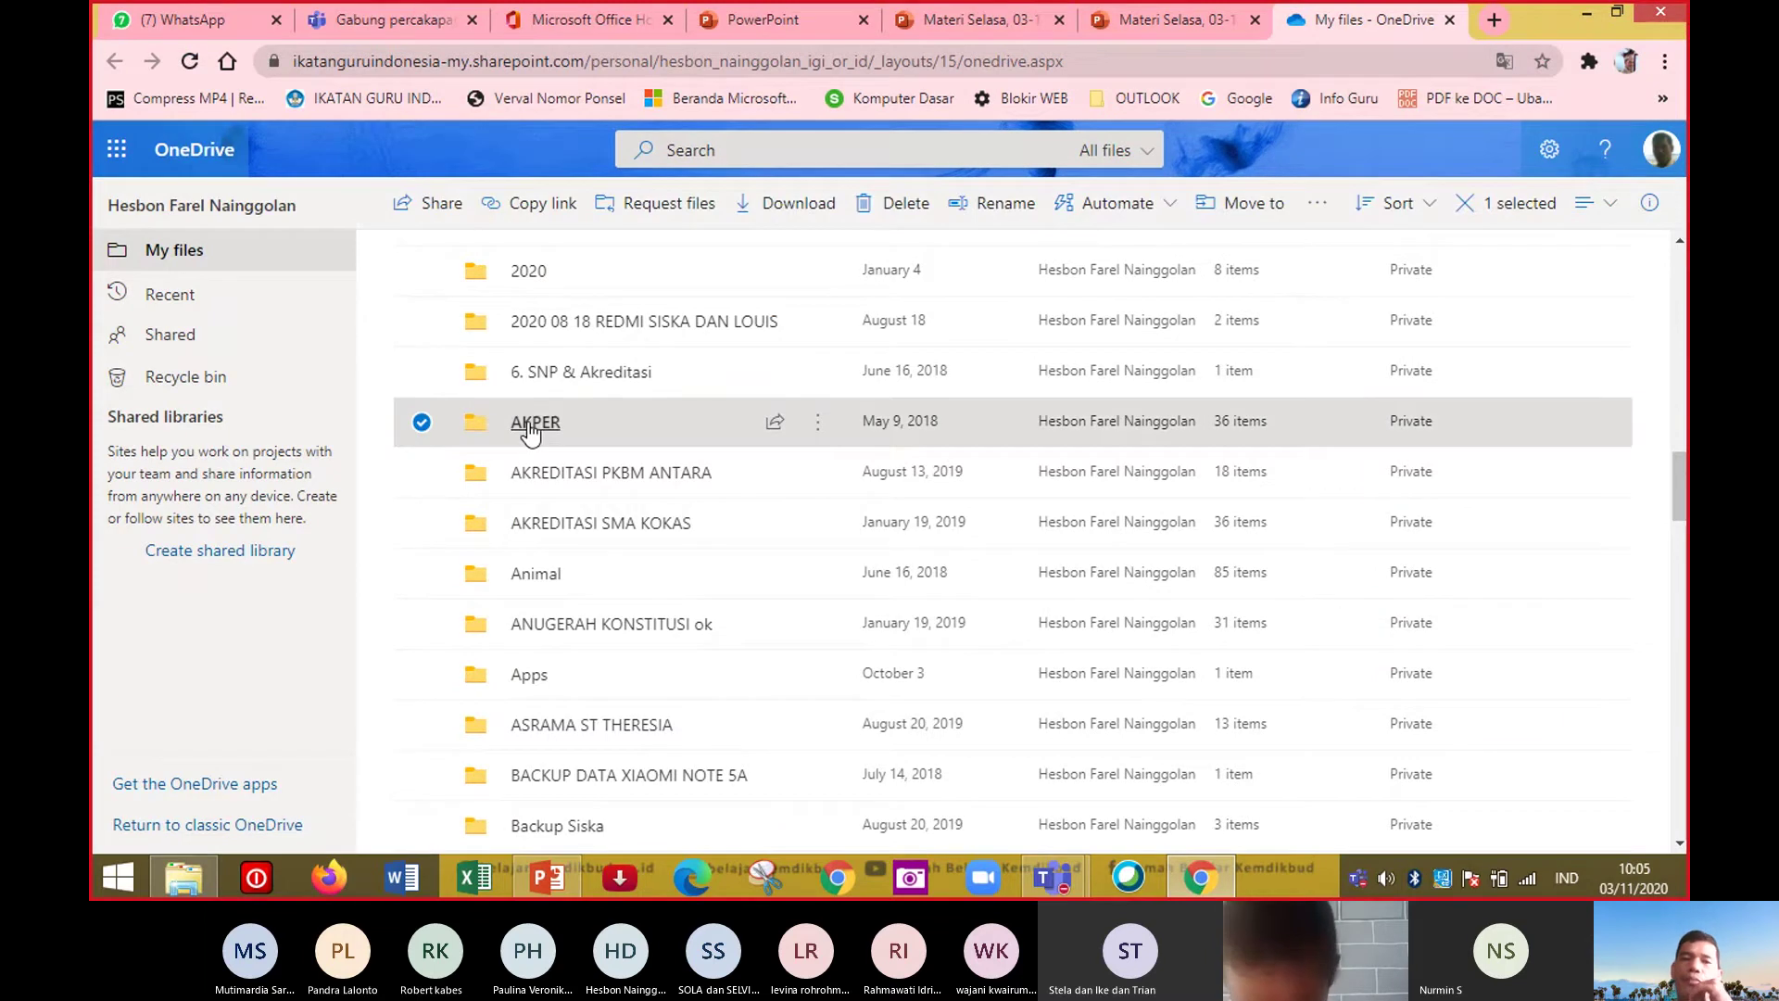
left_click(532, 424)
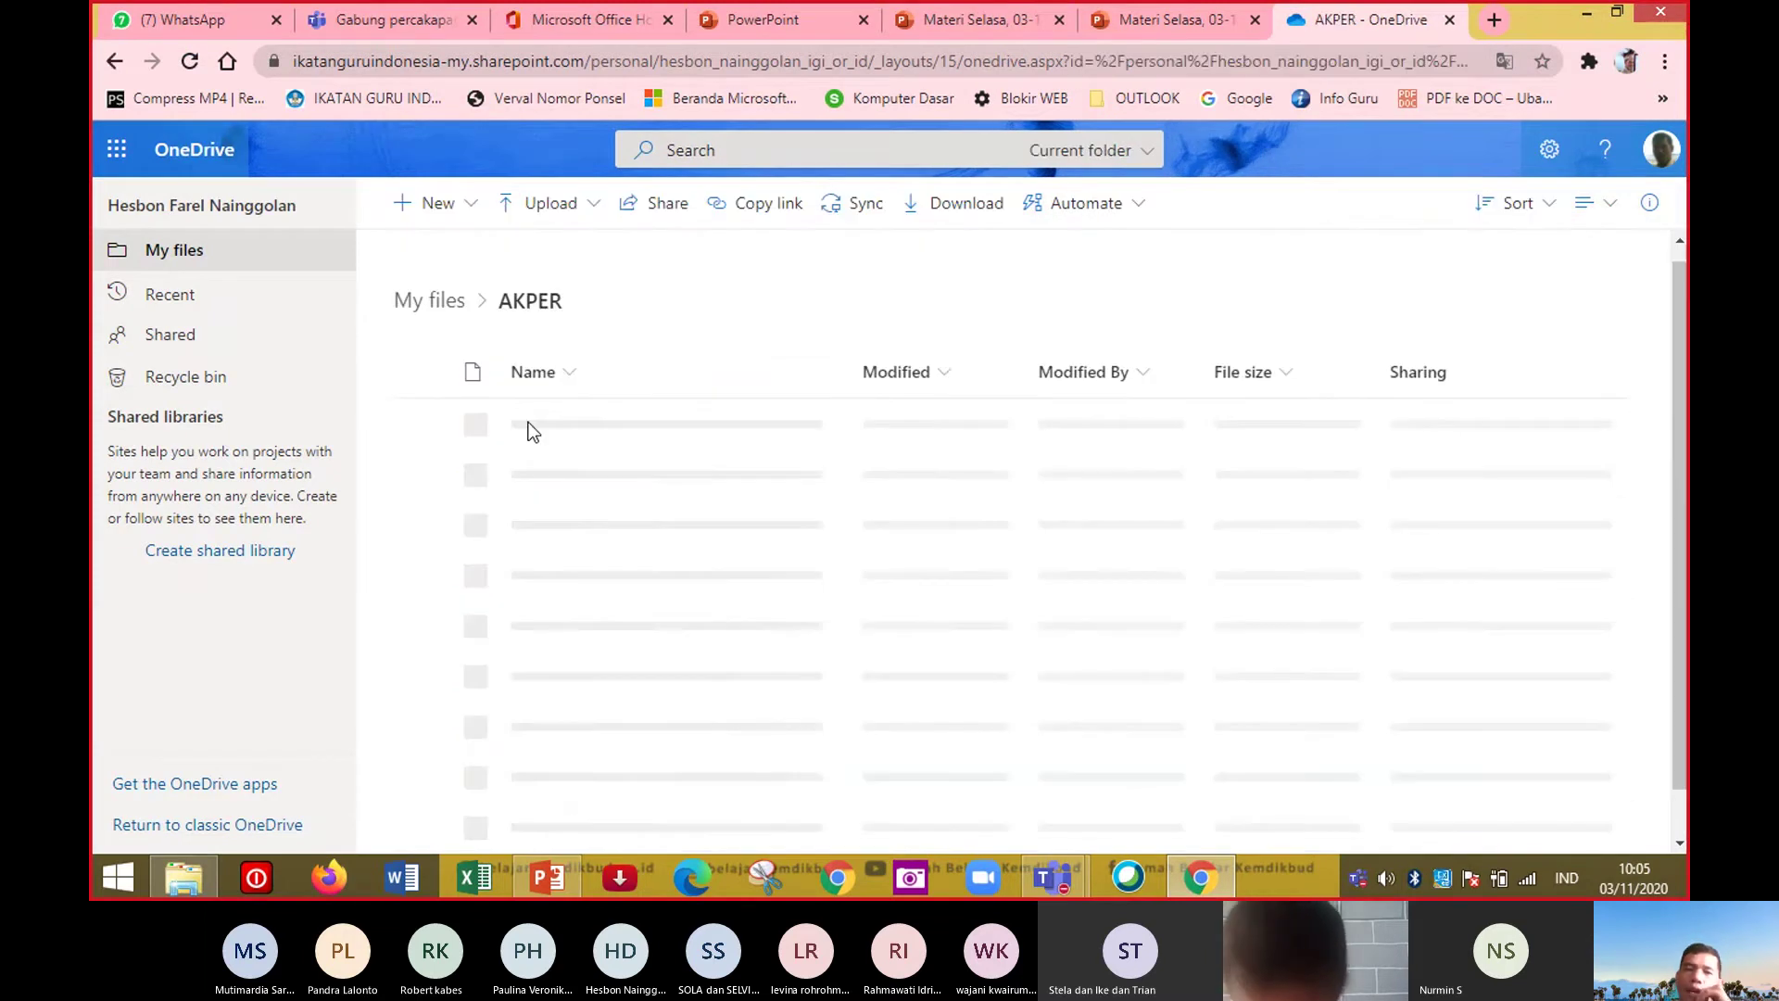
Go from the AKPER folder into its AKPER ok subfolder and open E-LEARNING 2020.
scroll(529, 424, "down", 7)
left_click(1681, 241)
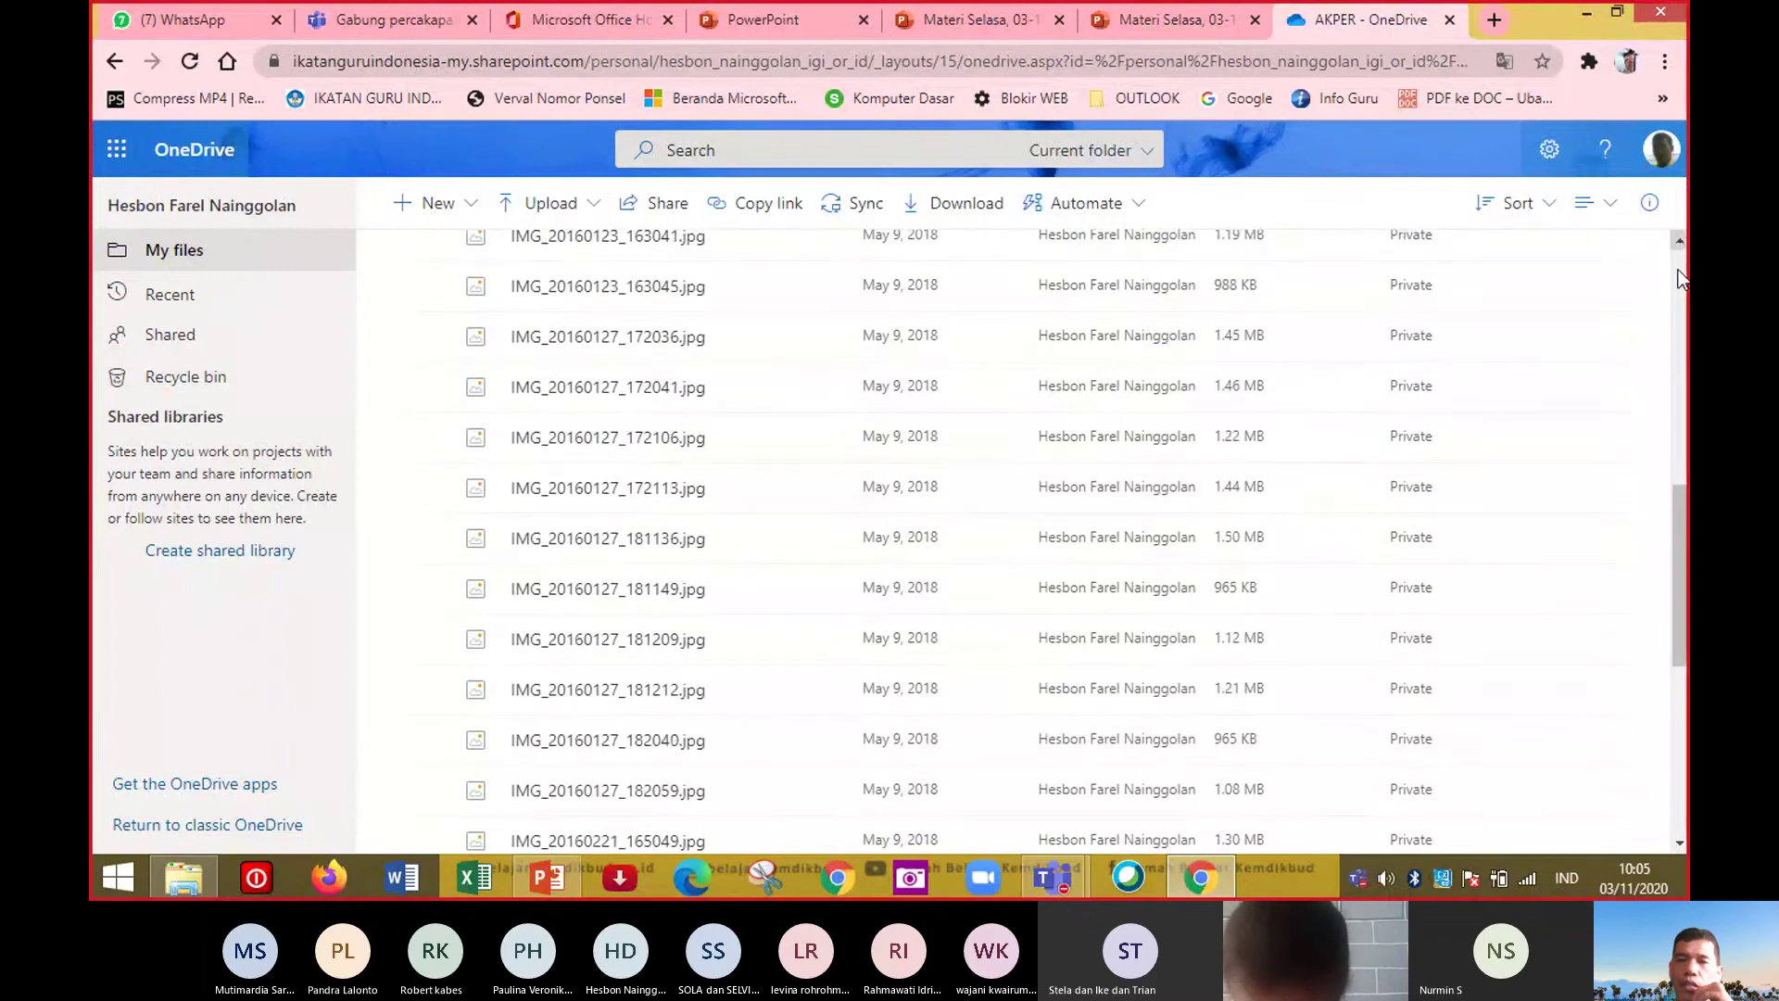
left_click(1678, 276)
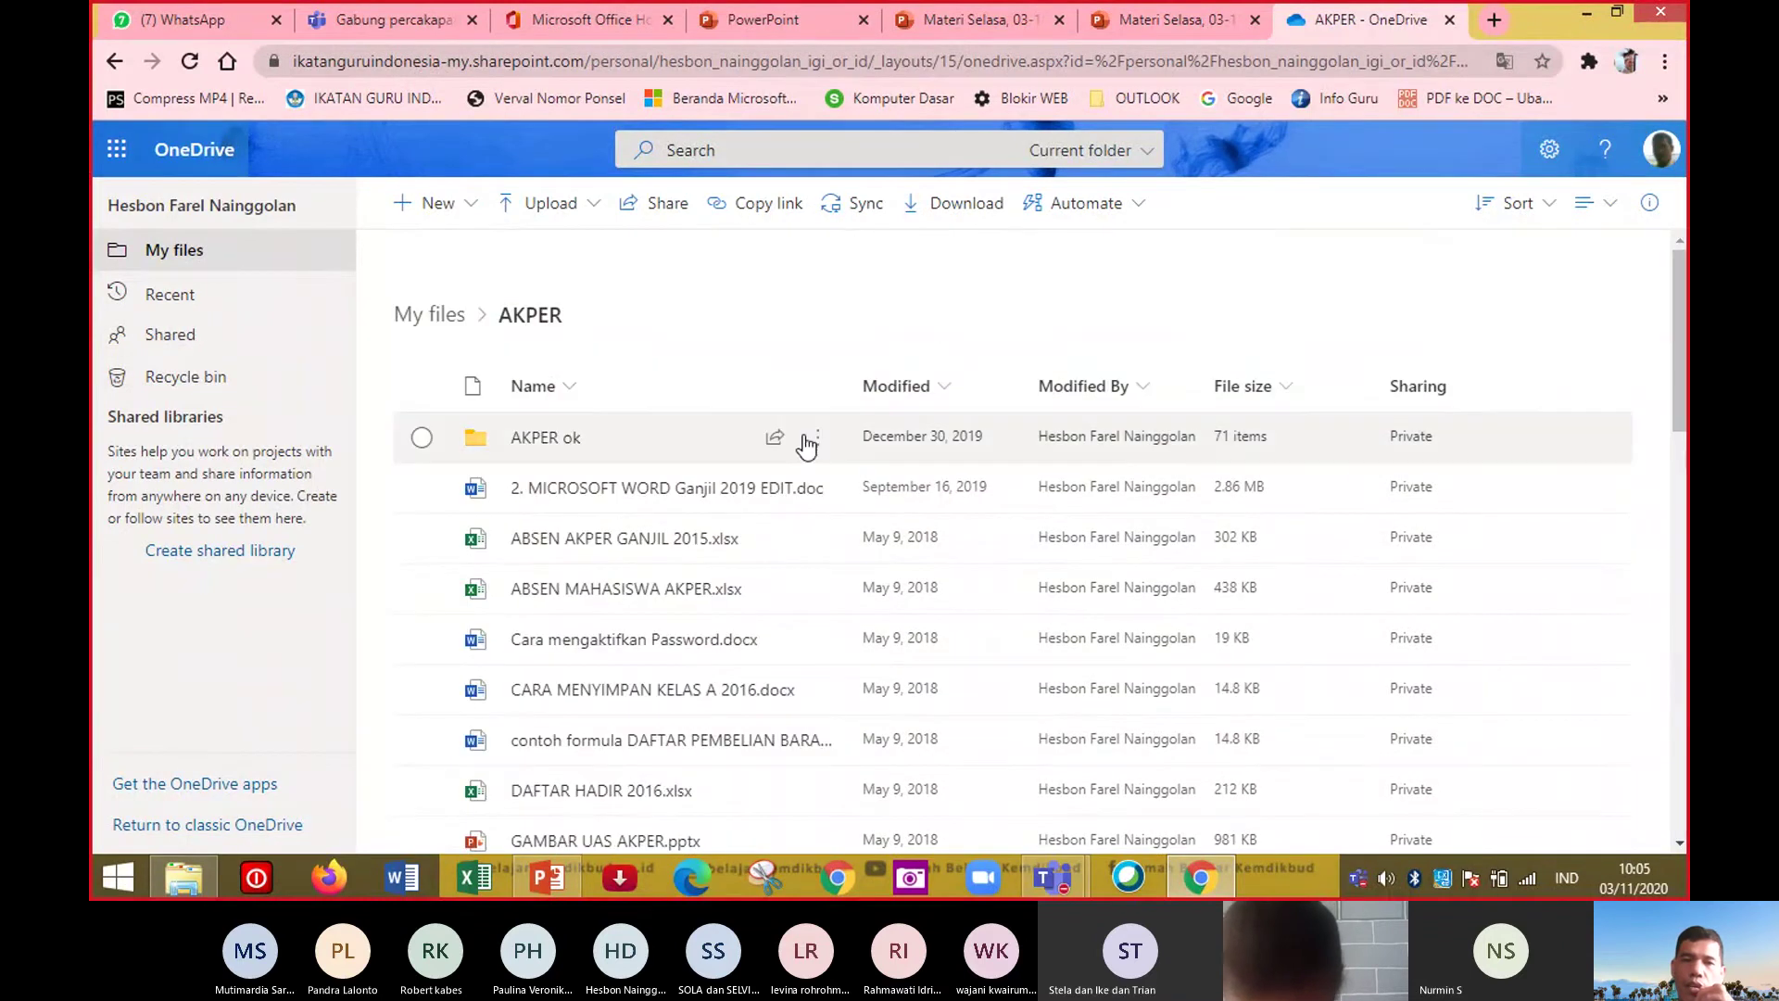
left_click(522, 444)
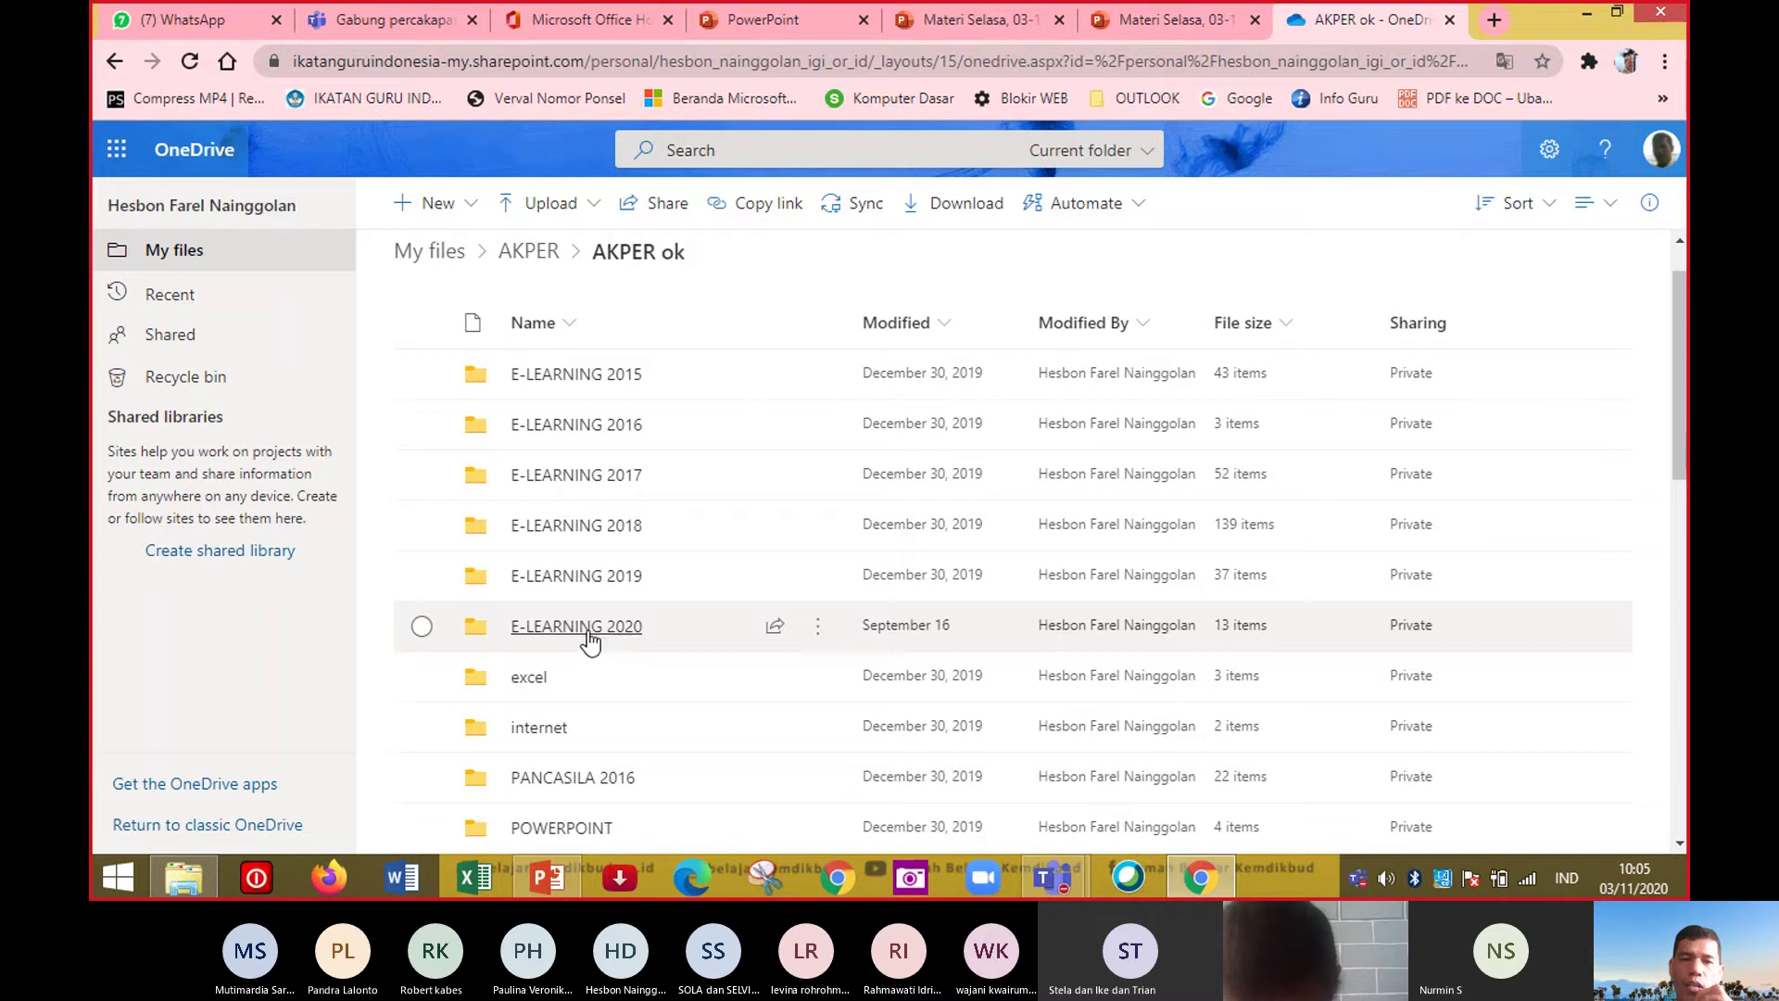
left_click(589, 630)
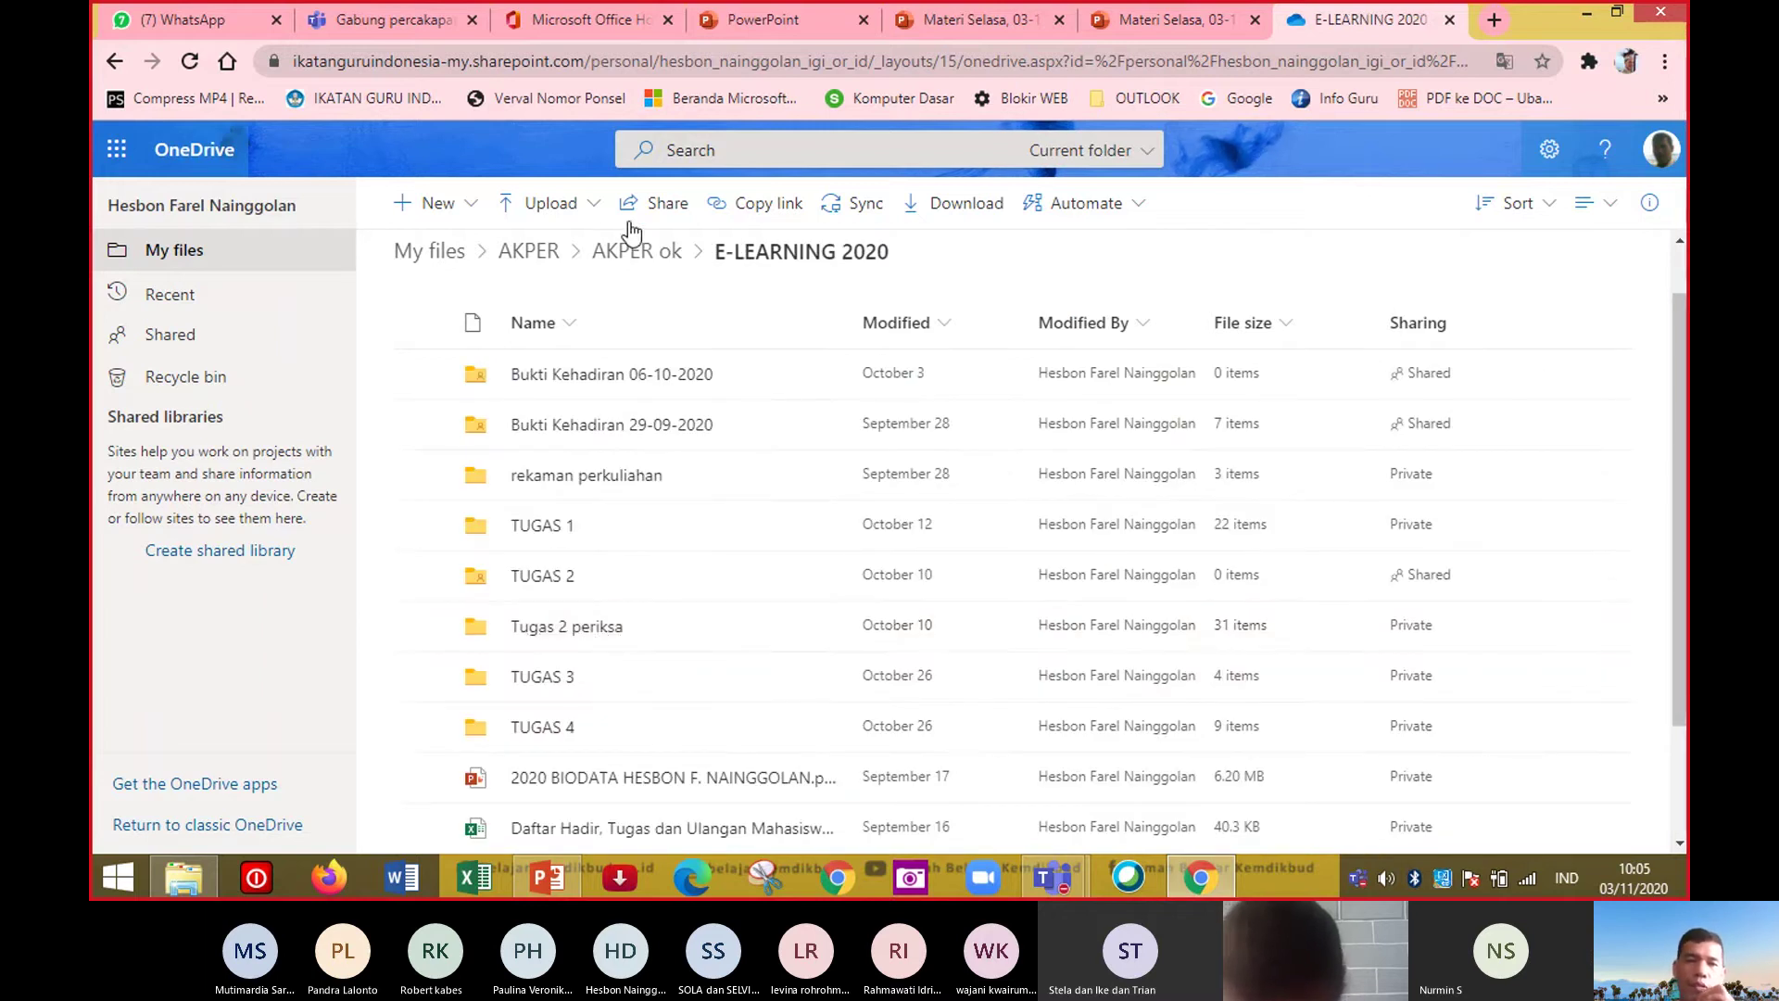
Upload the local TUGAS 5 folder with its files into E-LEARNING 2020 and display the upload progress details.
left_click(585, 210)
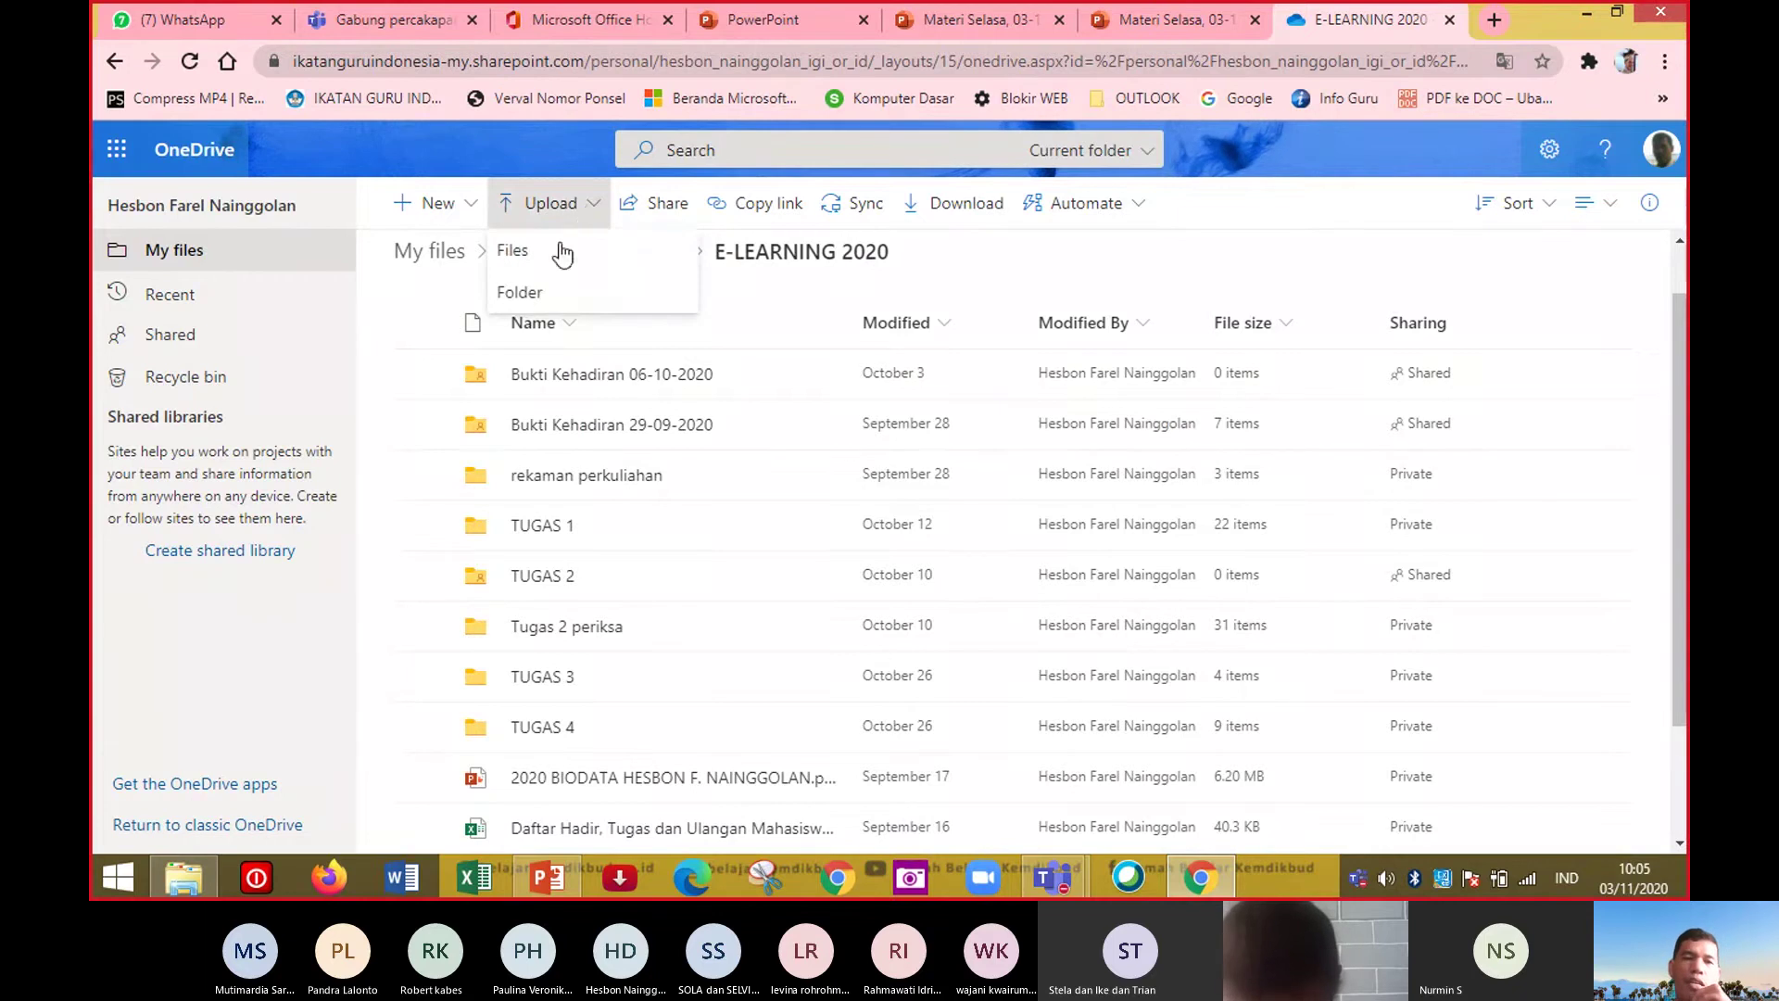
left_click(519, 294)
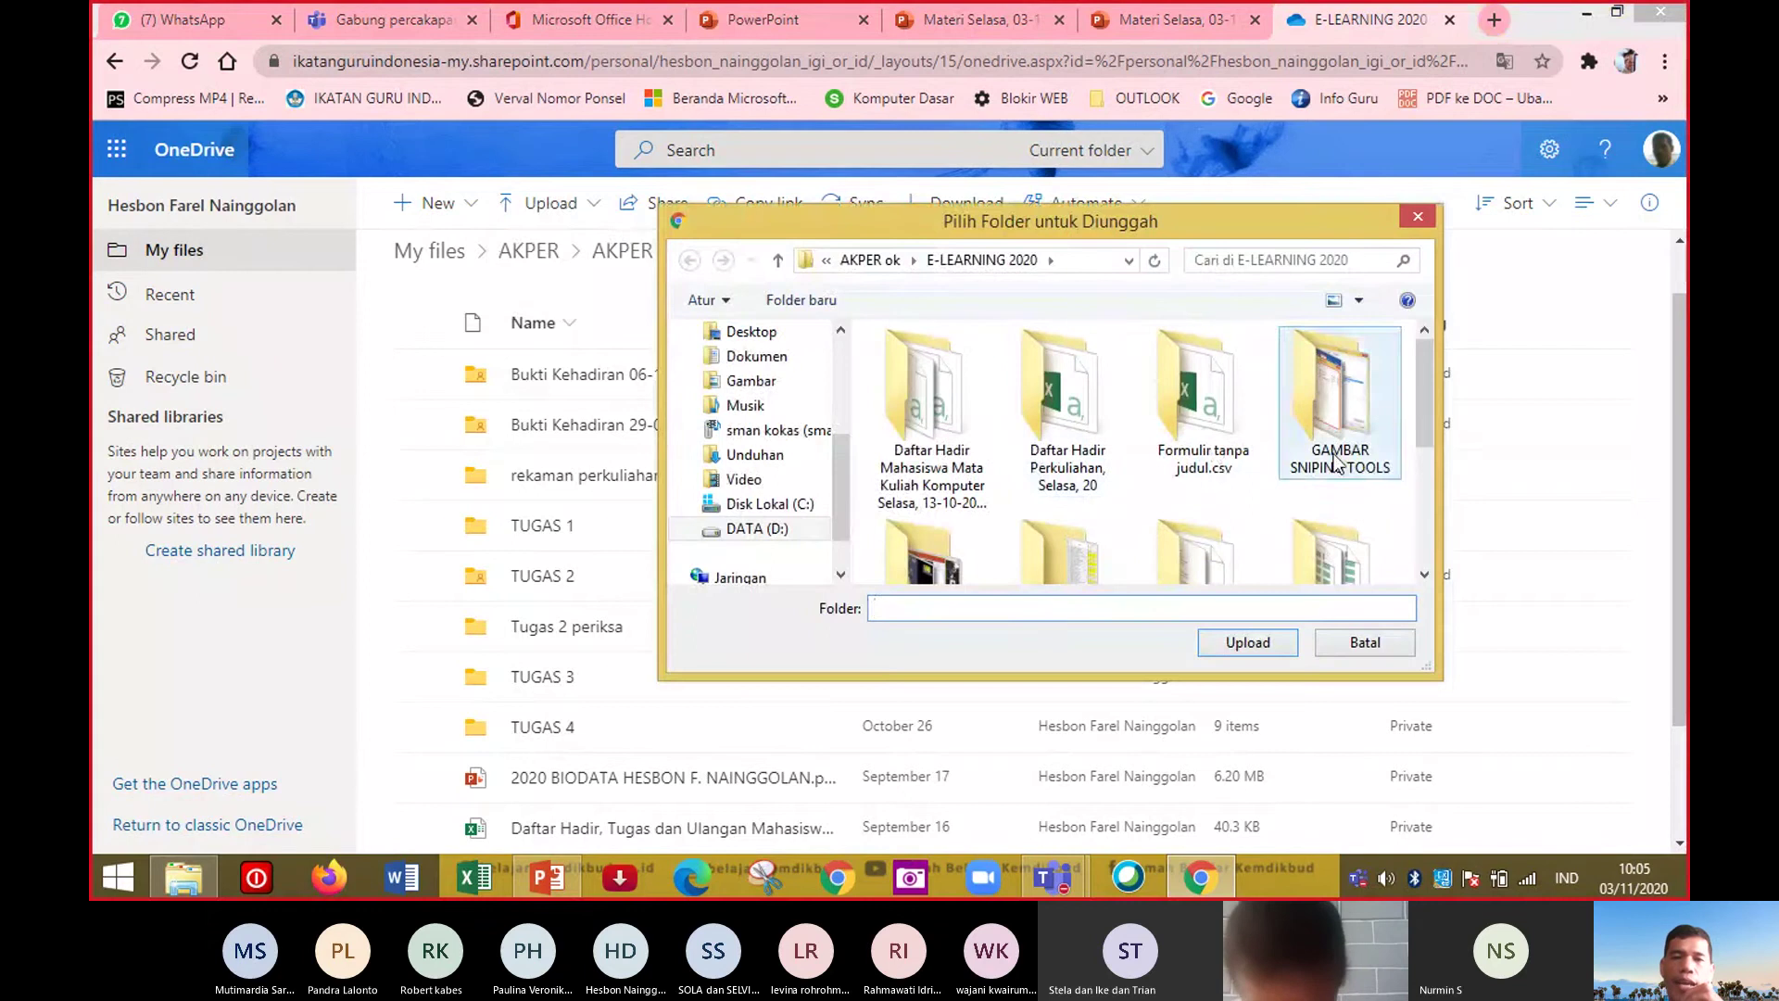
left_click_drag(1426, 379, 1432, 509)
left_click(1200, 460)
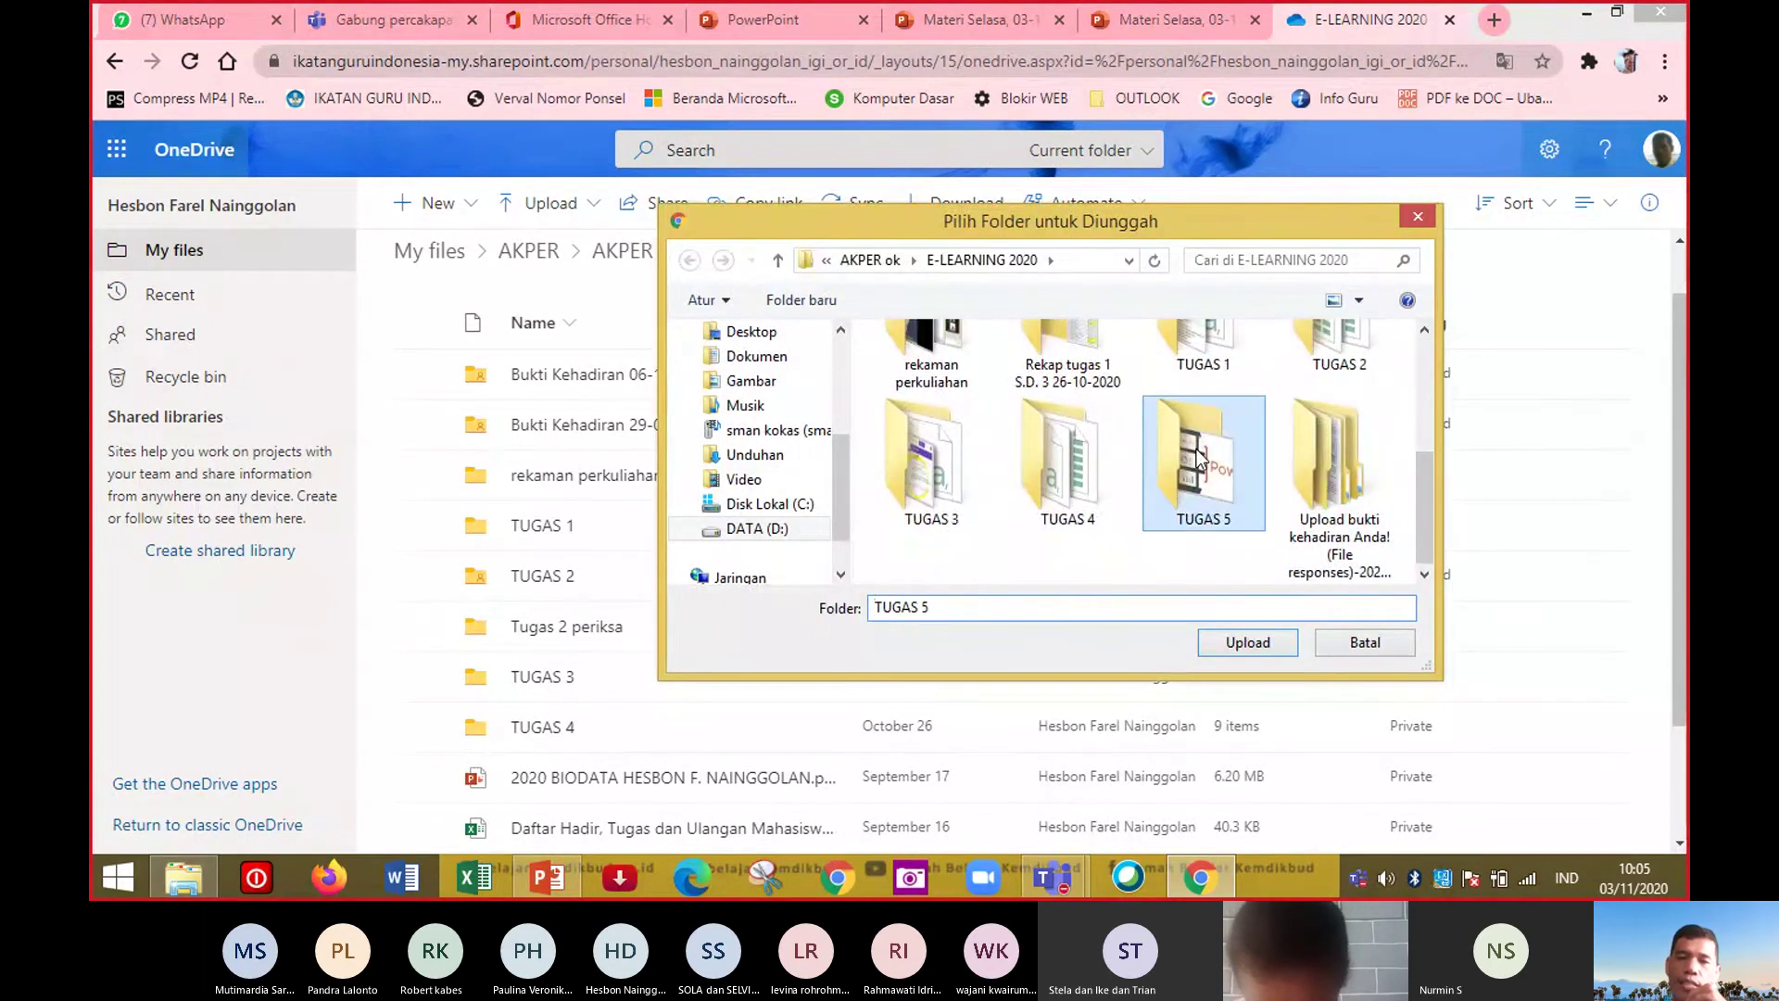
left_click(1241, 641)
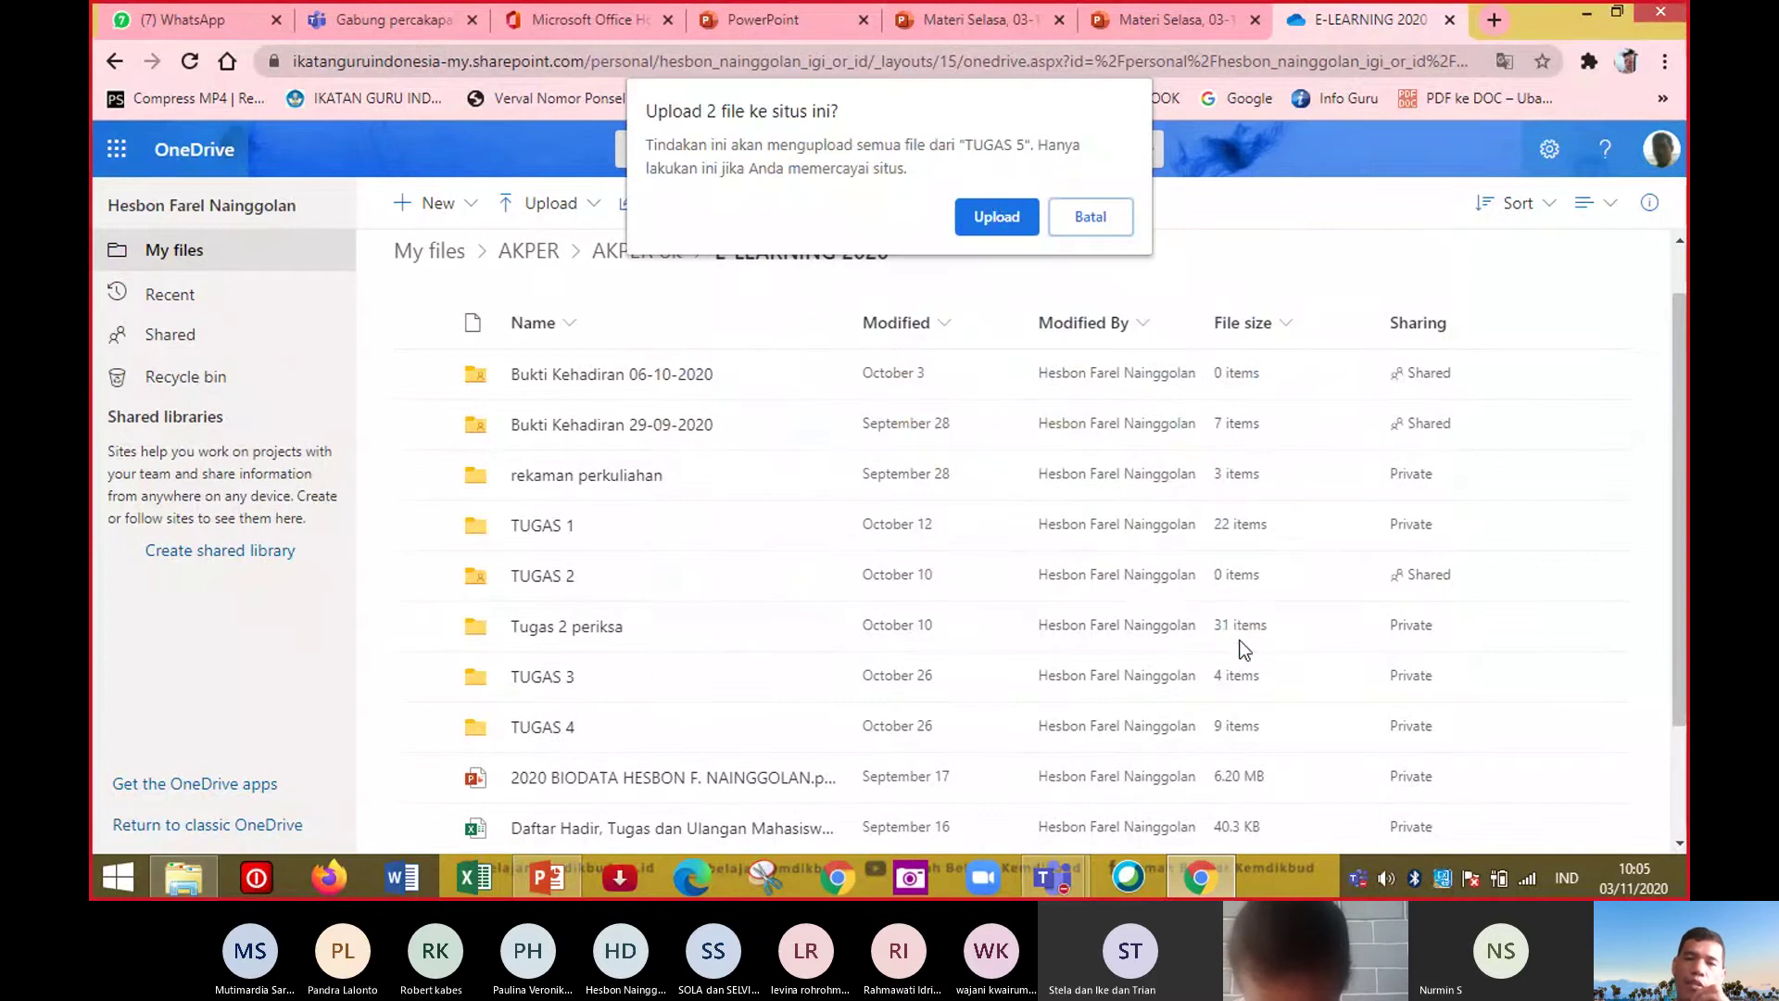
left_click(983, 206)
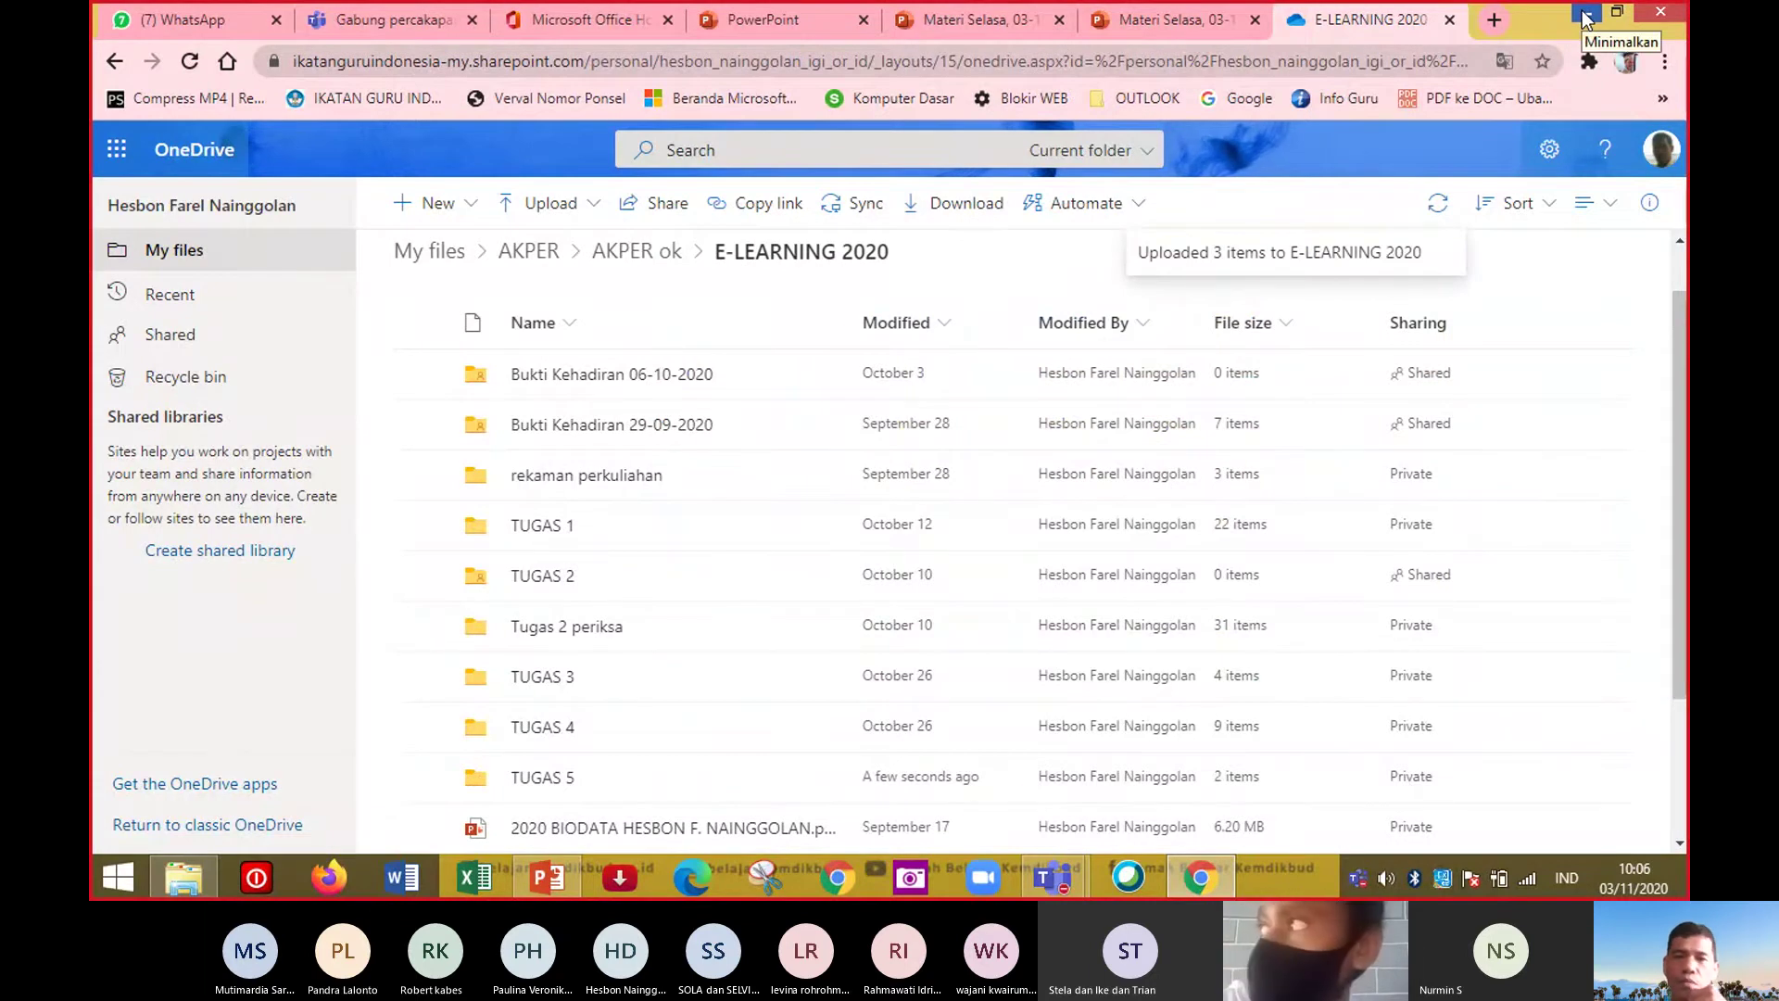
left_click(1438, 205)
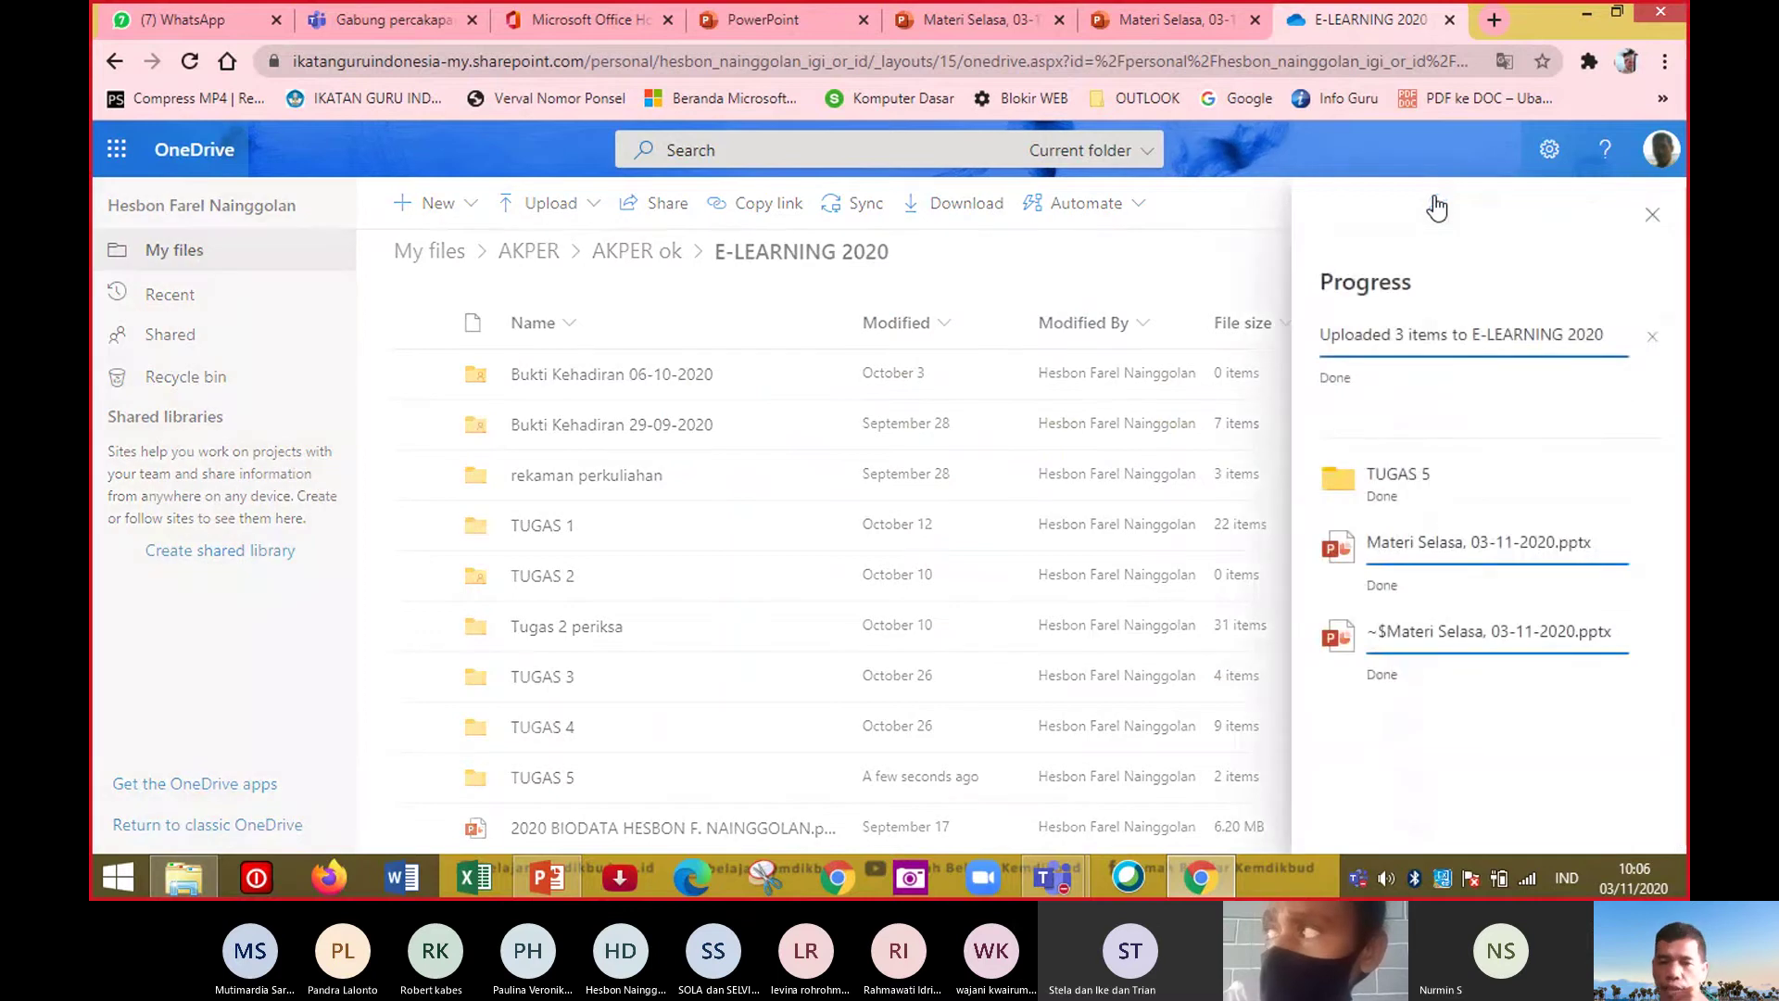
Minimize the browser, the PowerPoint presentation, the Teams meeting and the Teams chat window to expose the desktop.
left_click(1586, 13)
left_click(1587, 12)
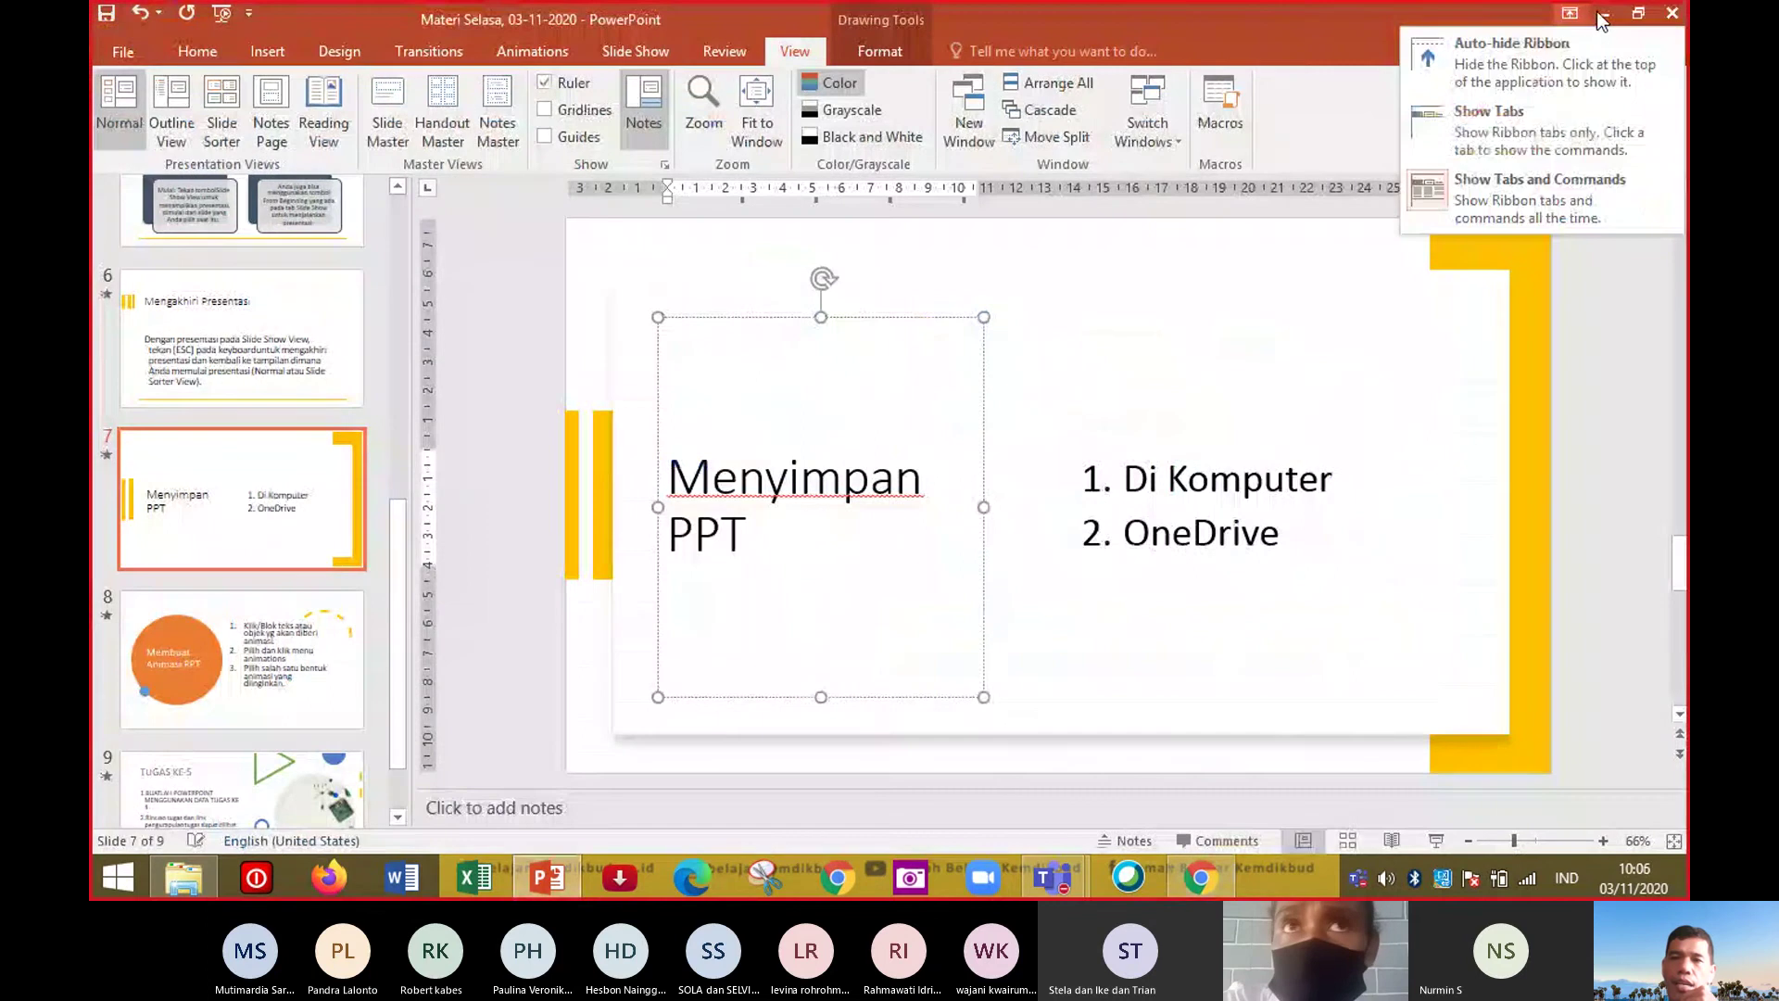
left_click(1599, 15)
left_click(1598, 15)
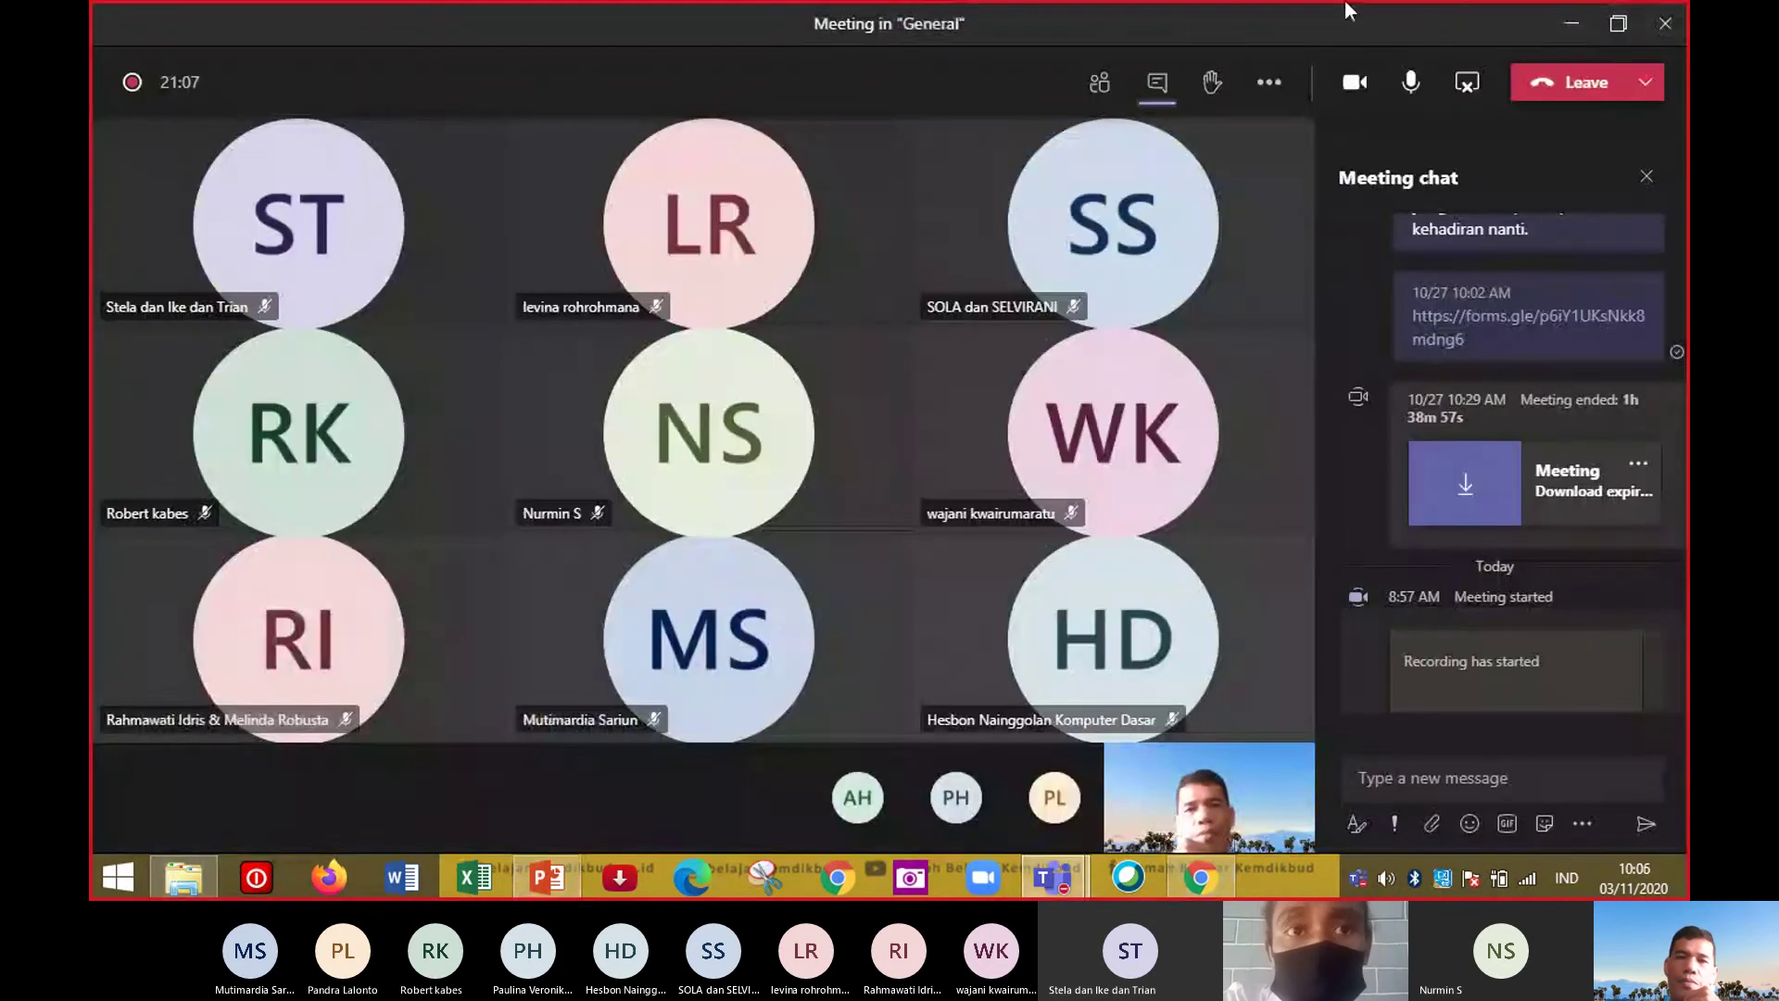
left_click(1570, 26)
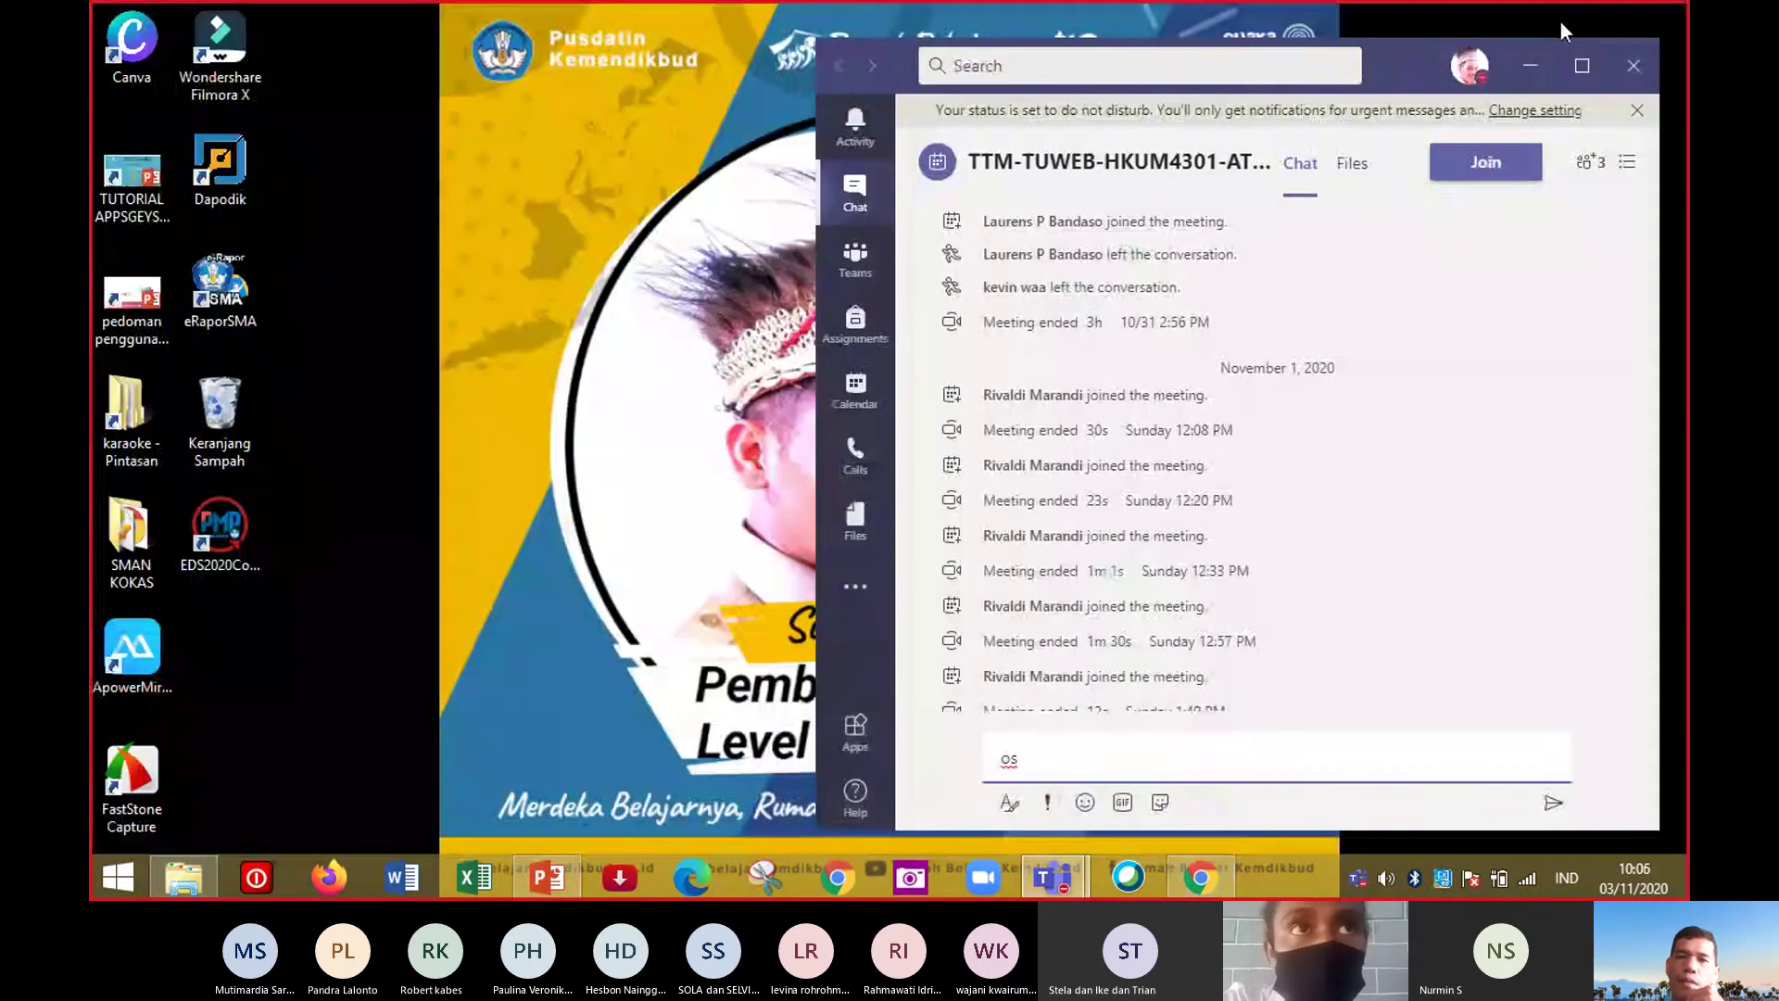
left_click(1532, 67)
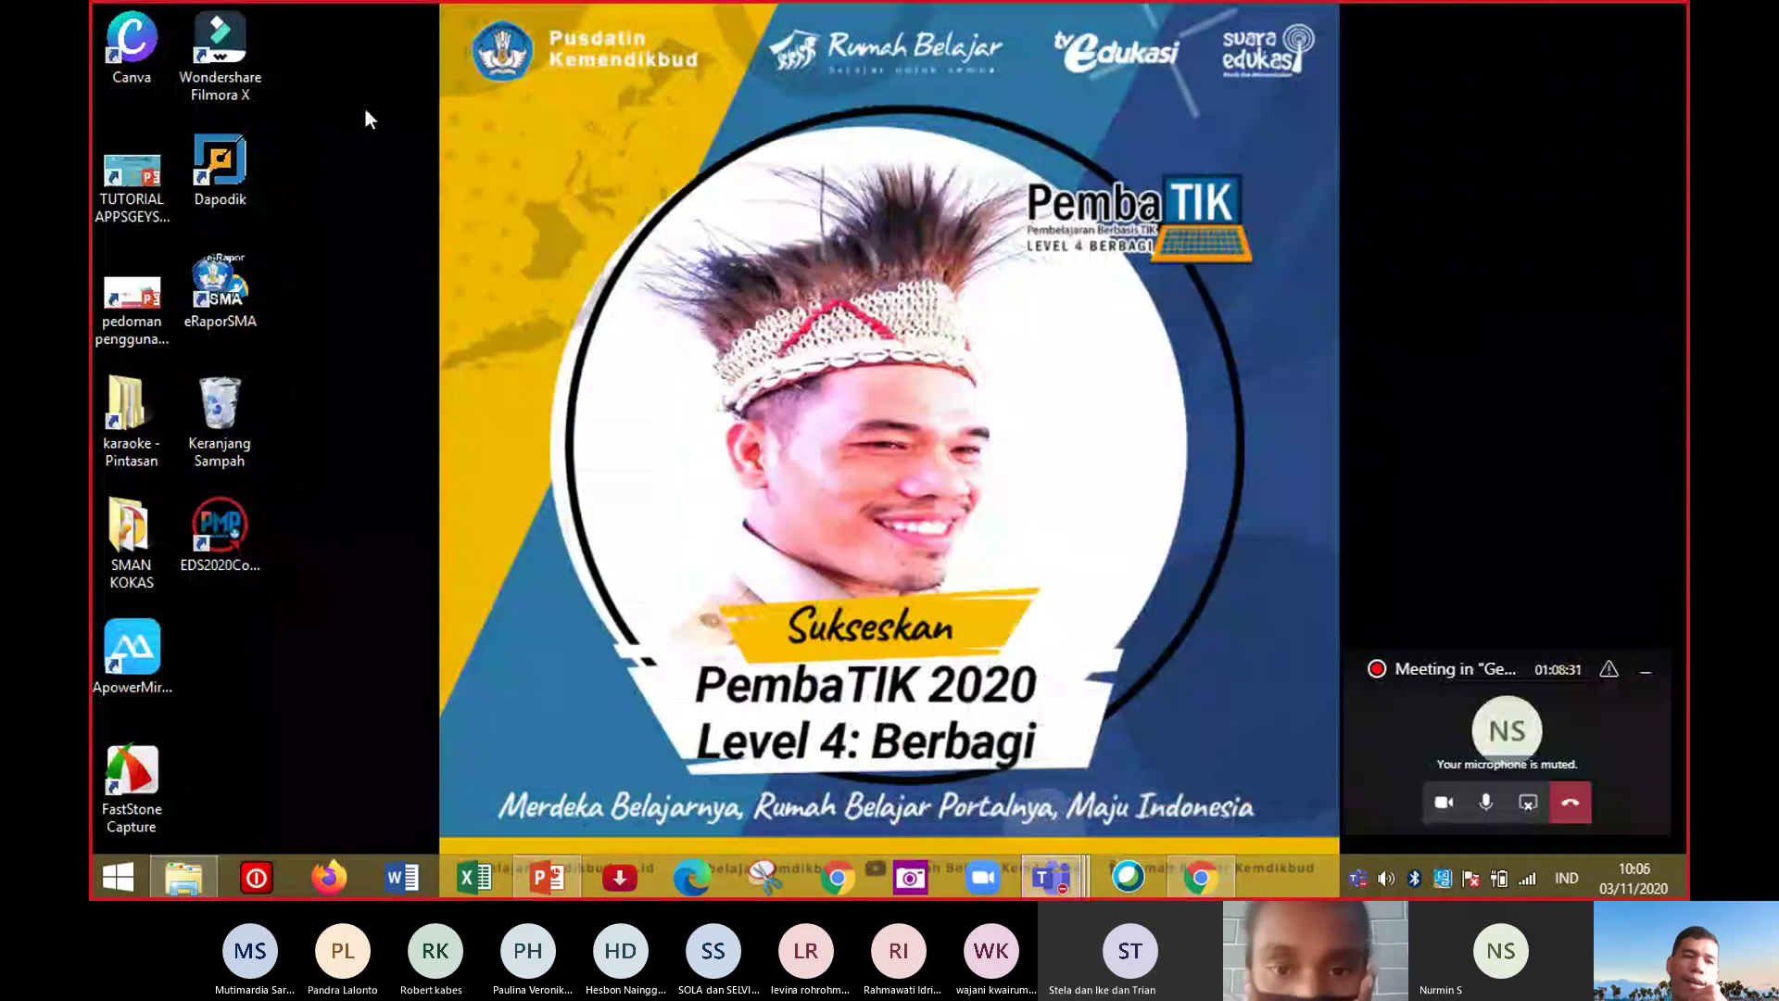
Launch ApowerMirror from the desktop, dismiss the Bonjour service notice and display the enlarged QR code for connecting the phone.
left_click(128, 647)
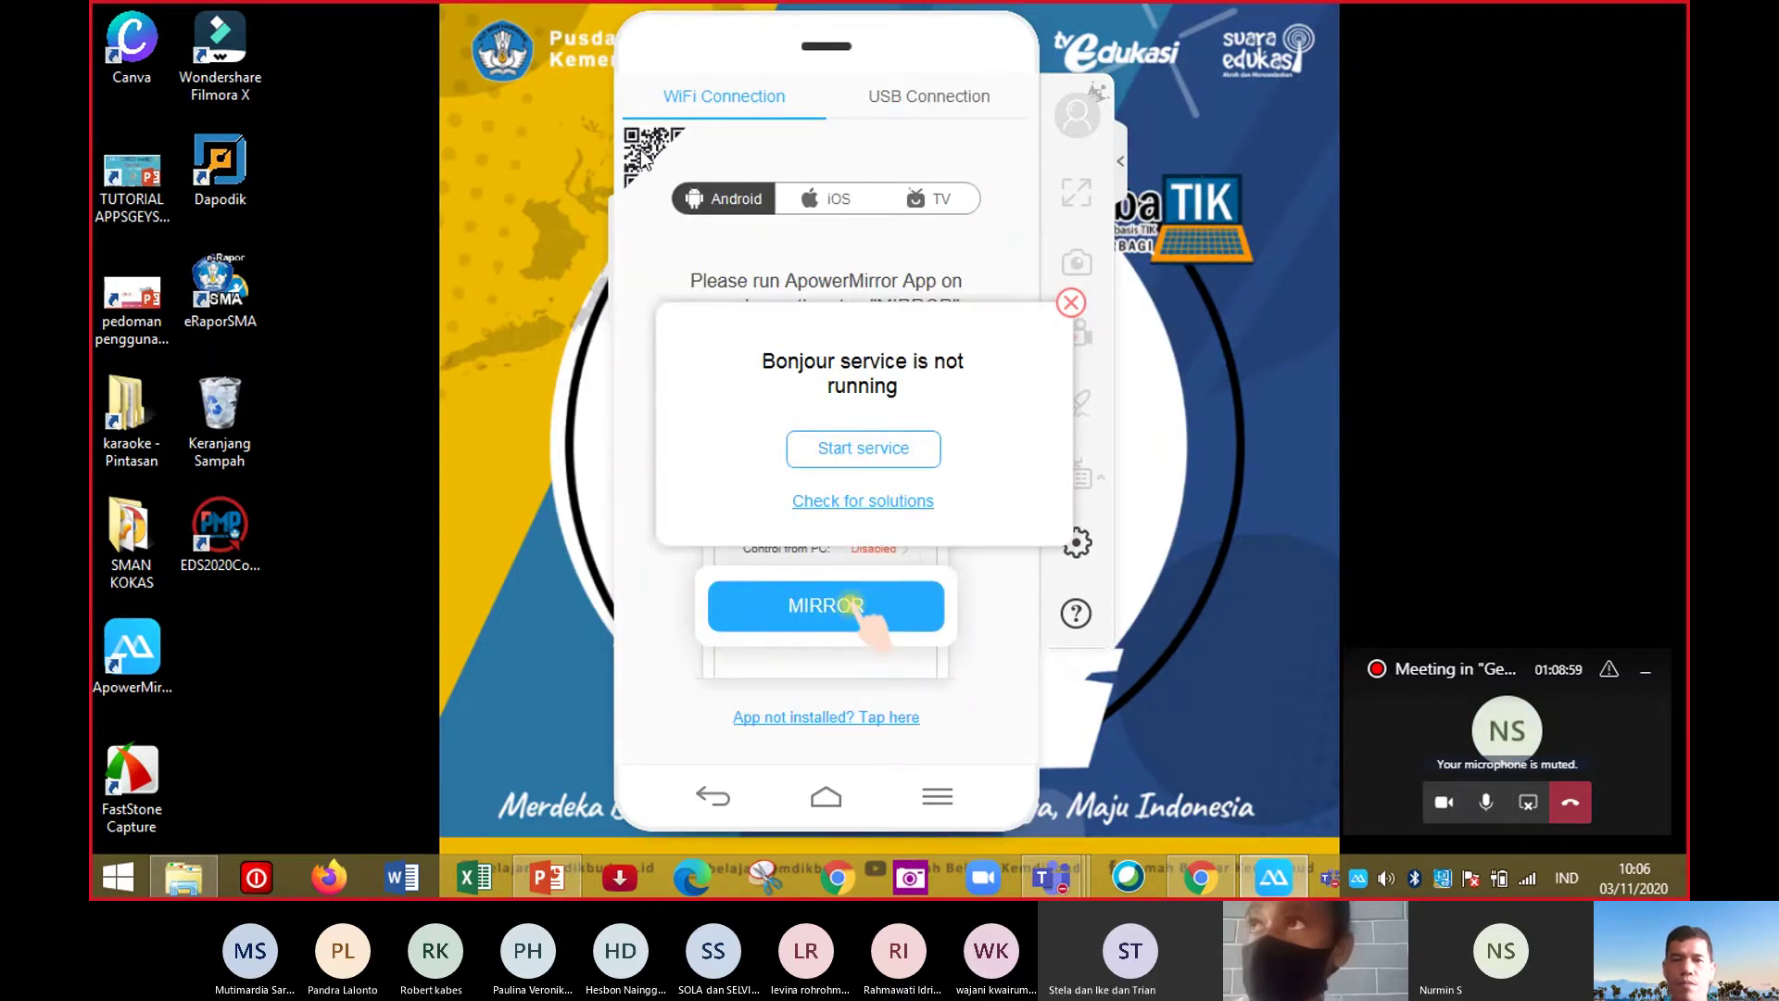
left_click(1071, 304)
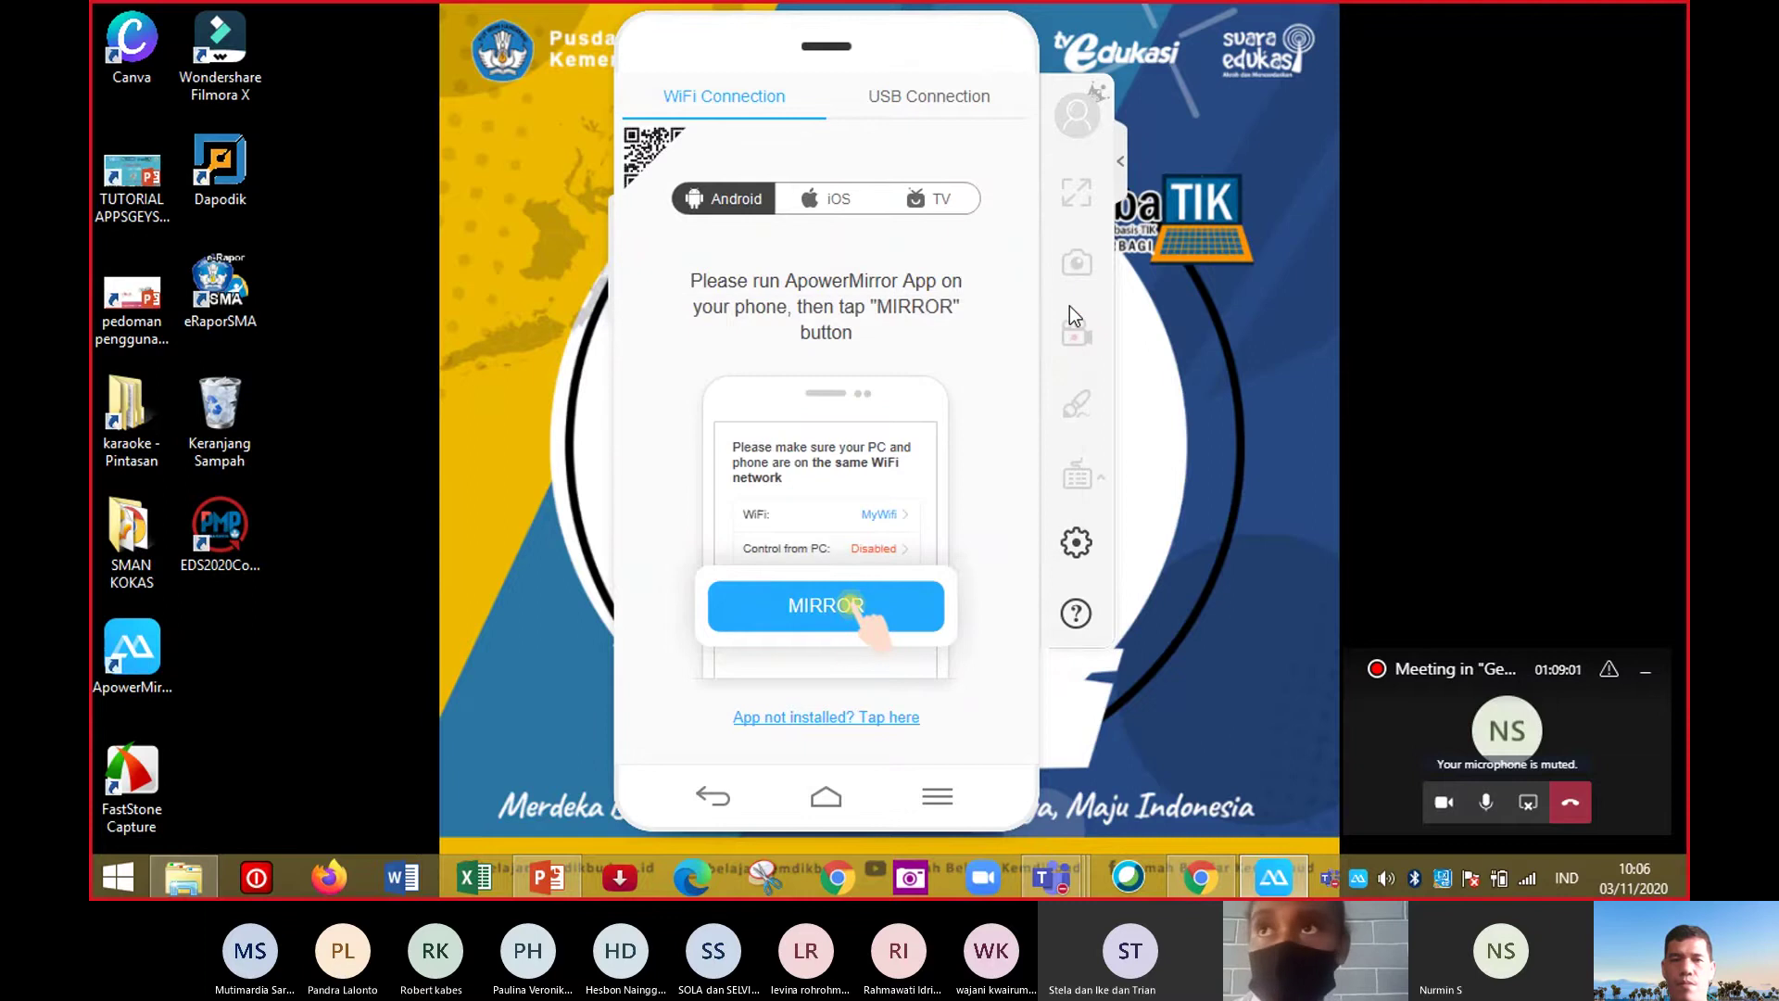
left_click(649, 150)
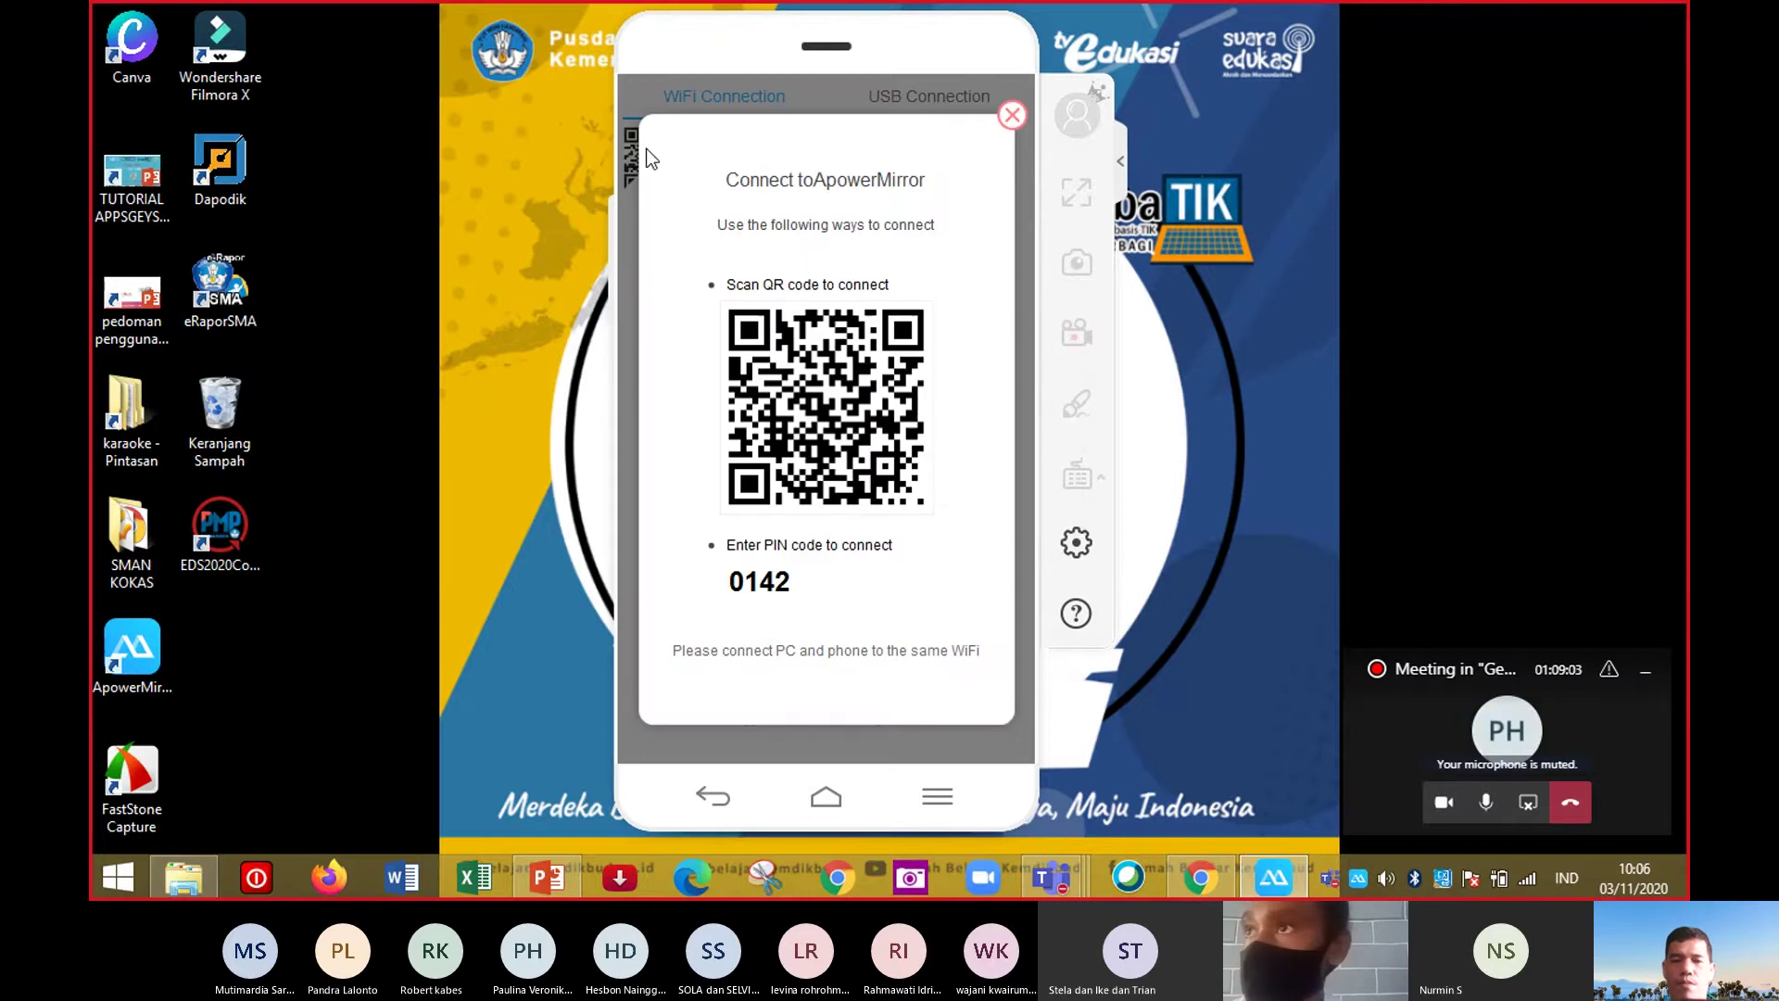
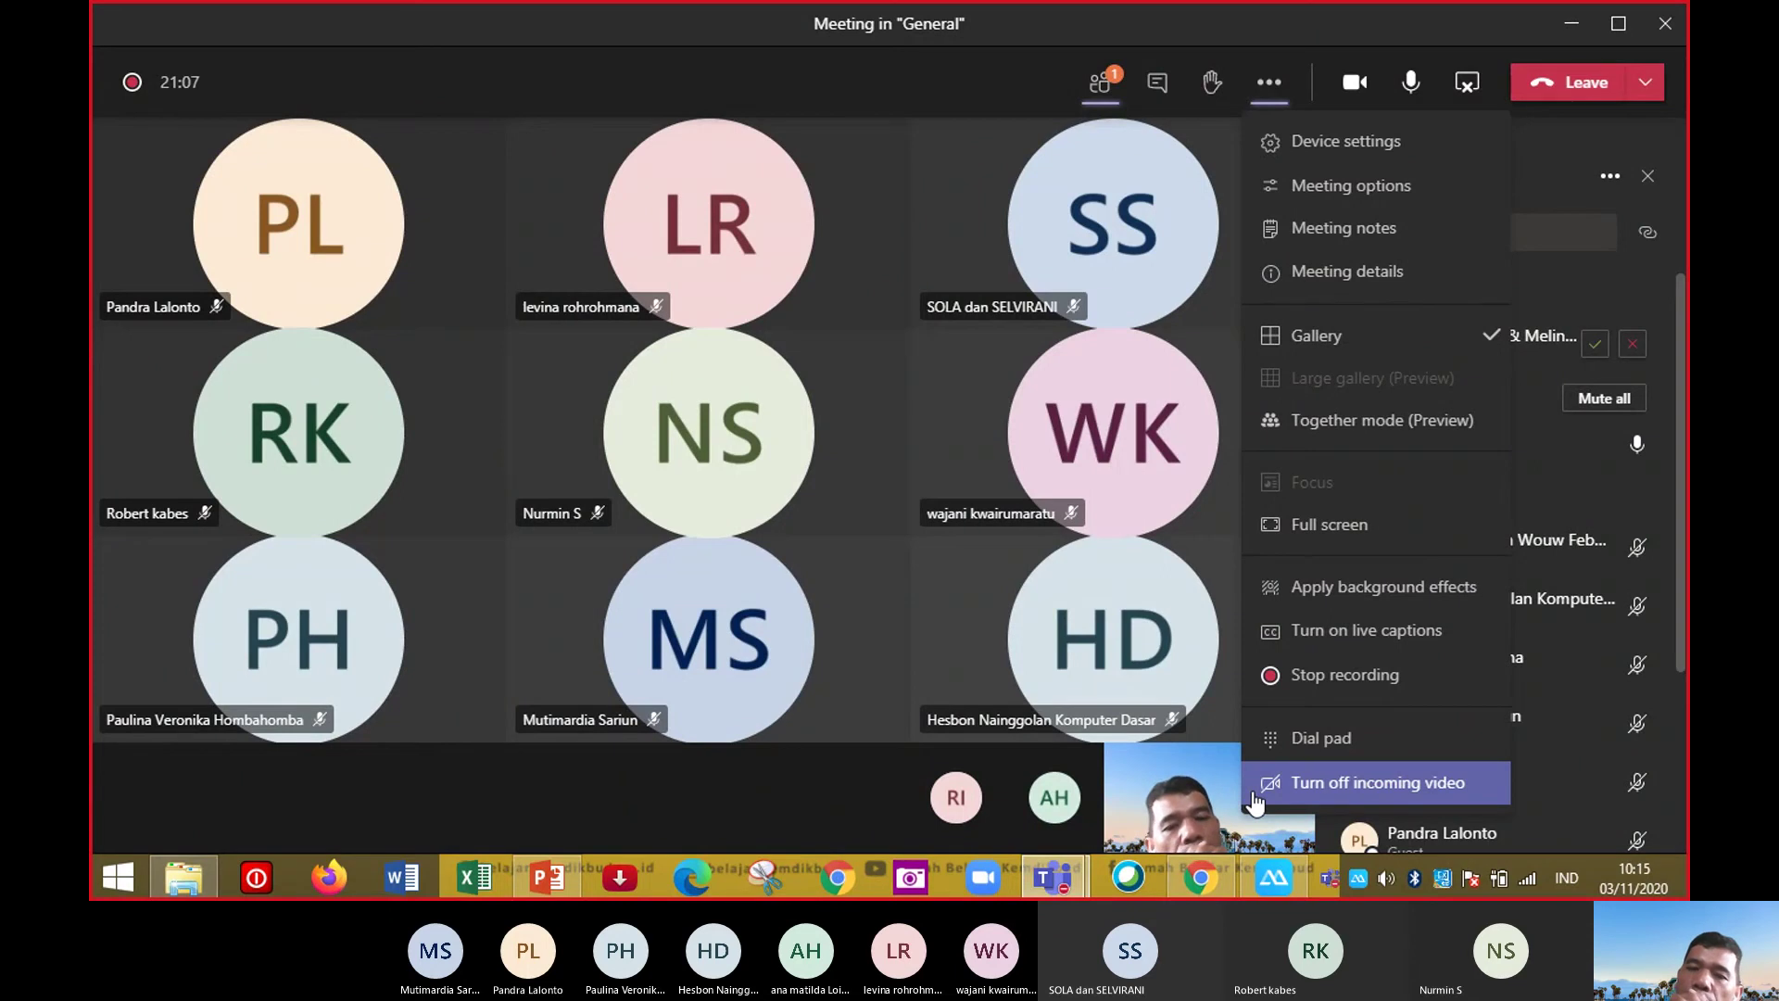
left_click(1263, 107)
left_click(1262, 107)
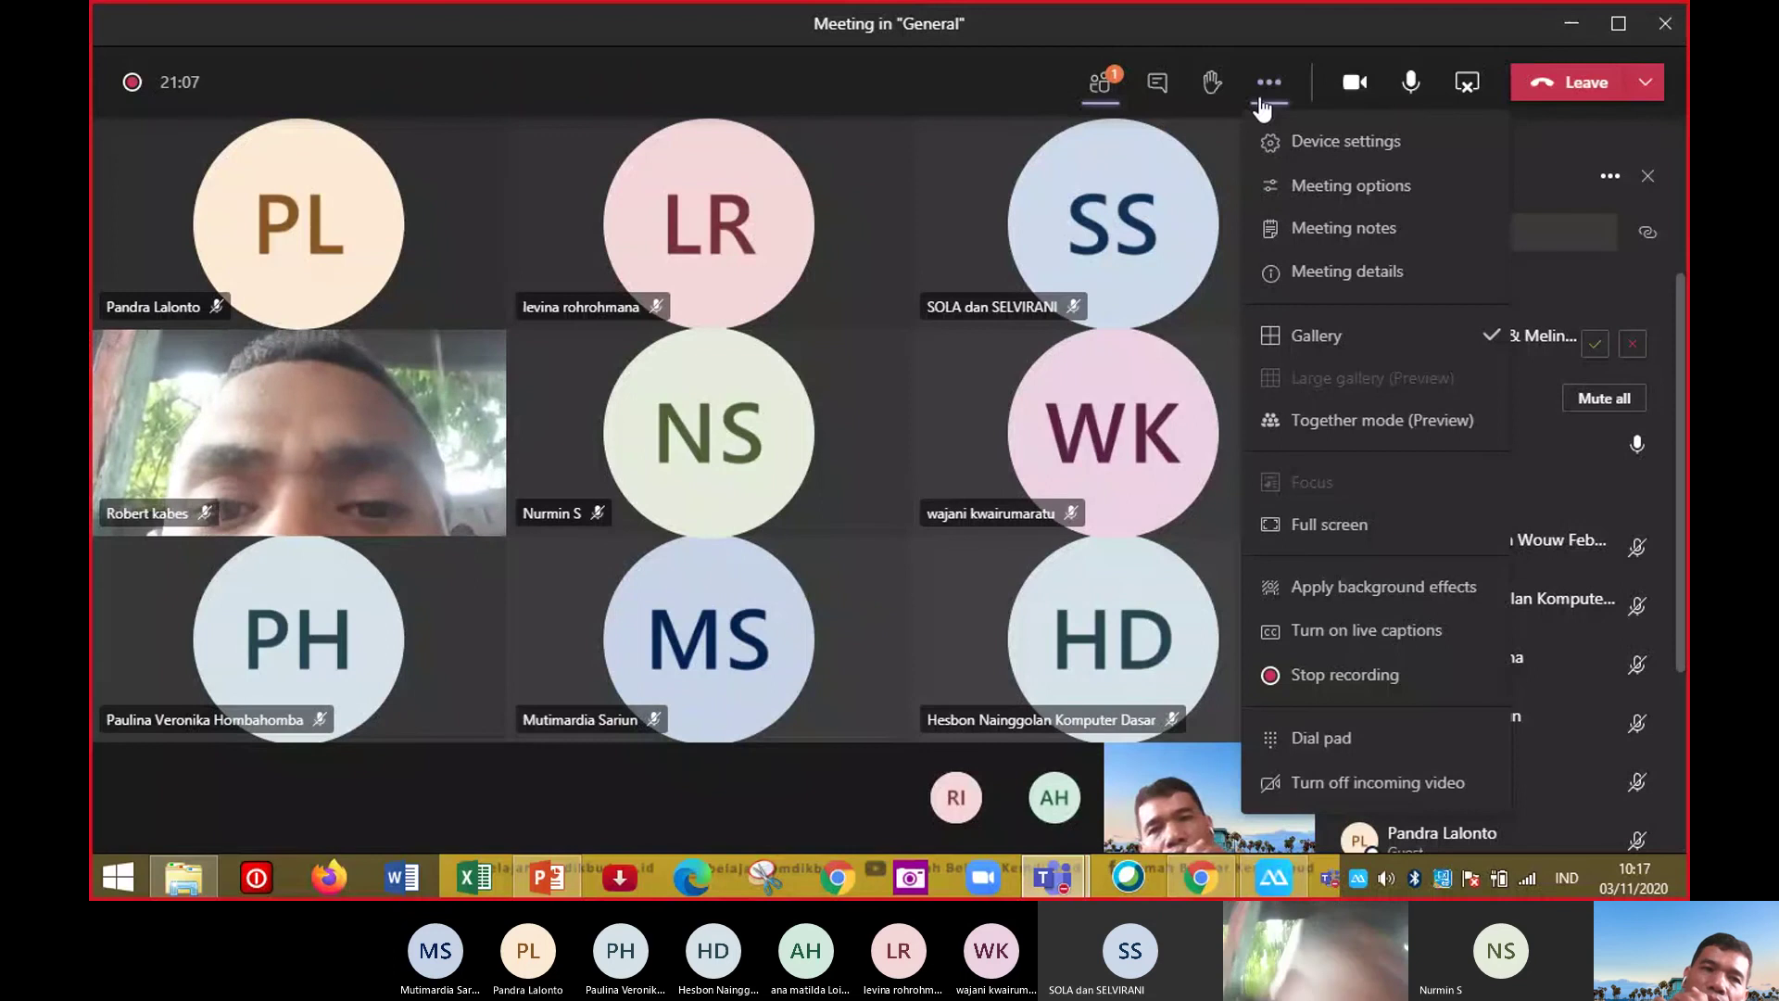
Hide the participants list in the Teams meeting and request to stop the meeting recording.
mouse_move(927, 2)
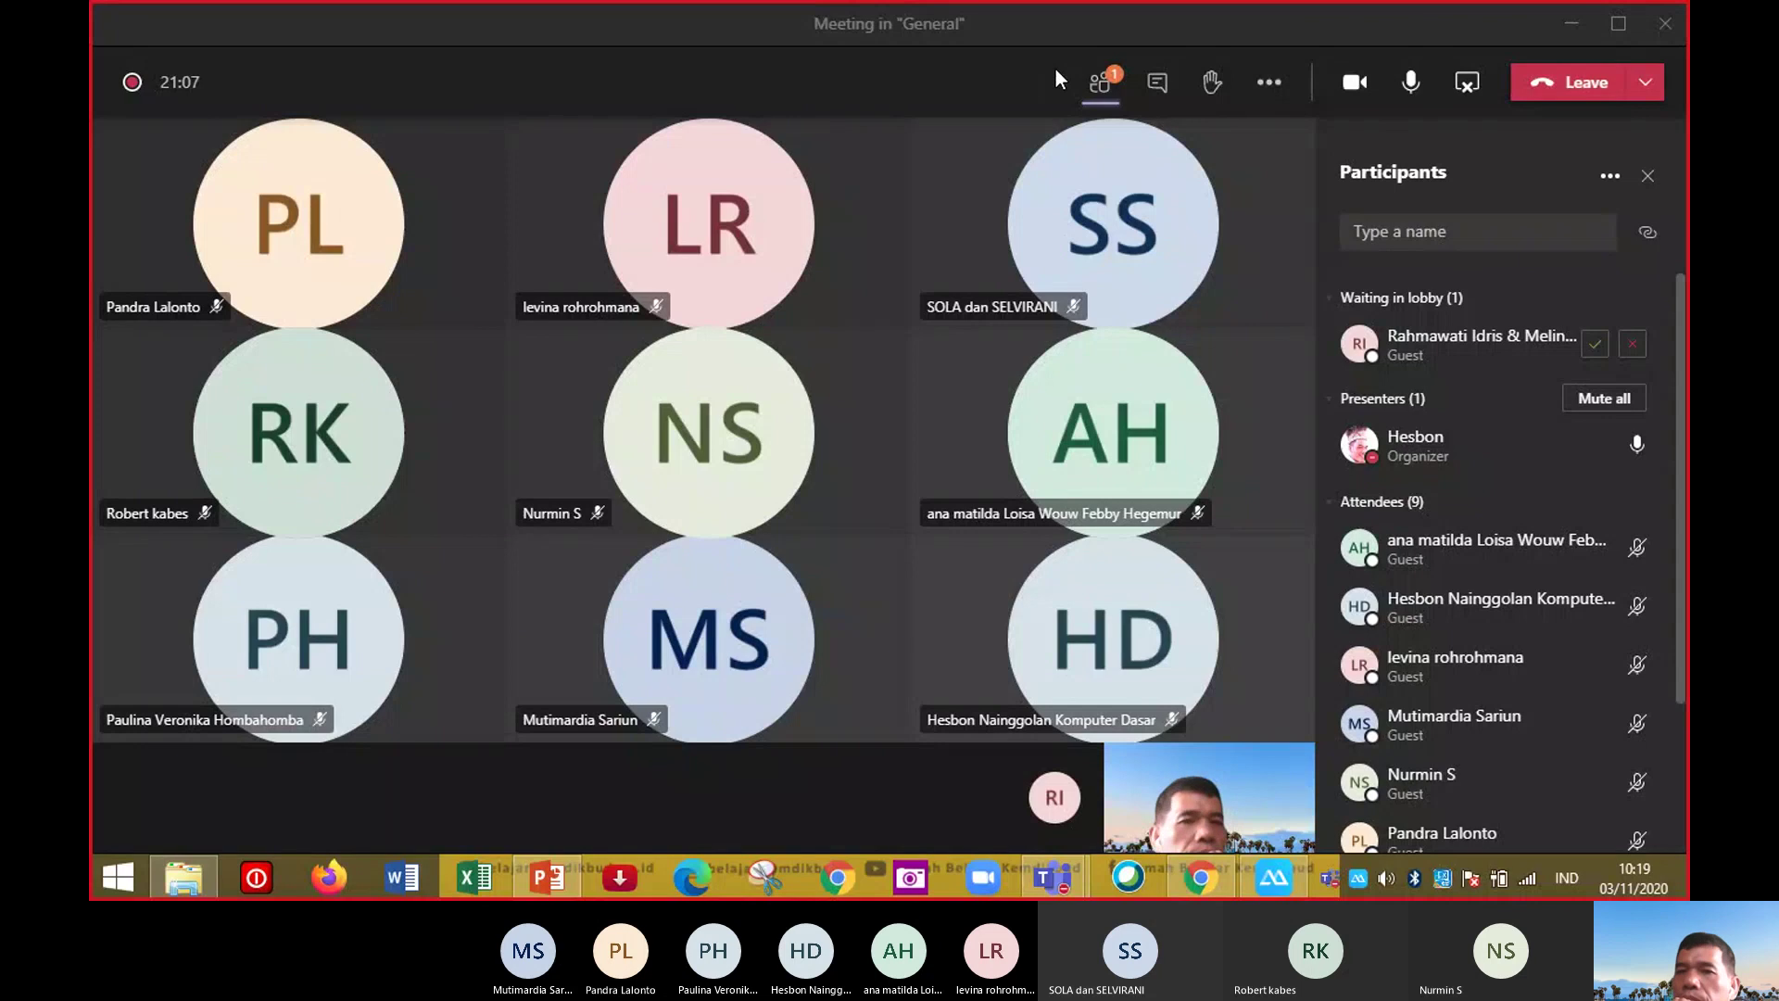
left_click(1281, 84)
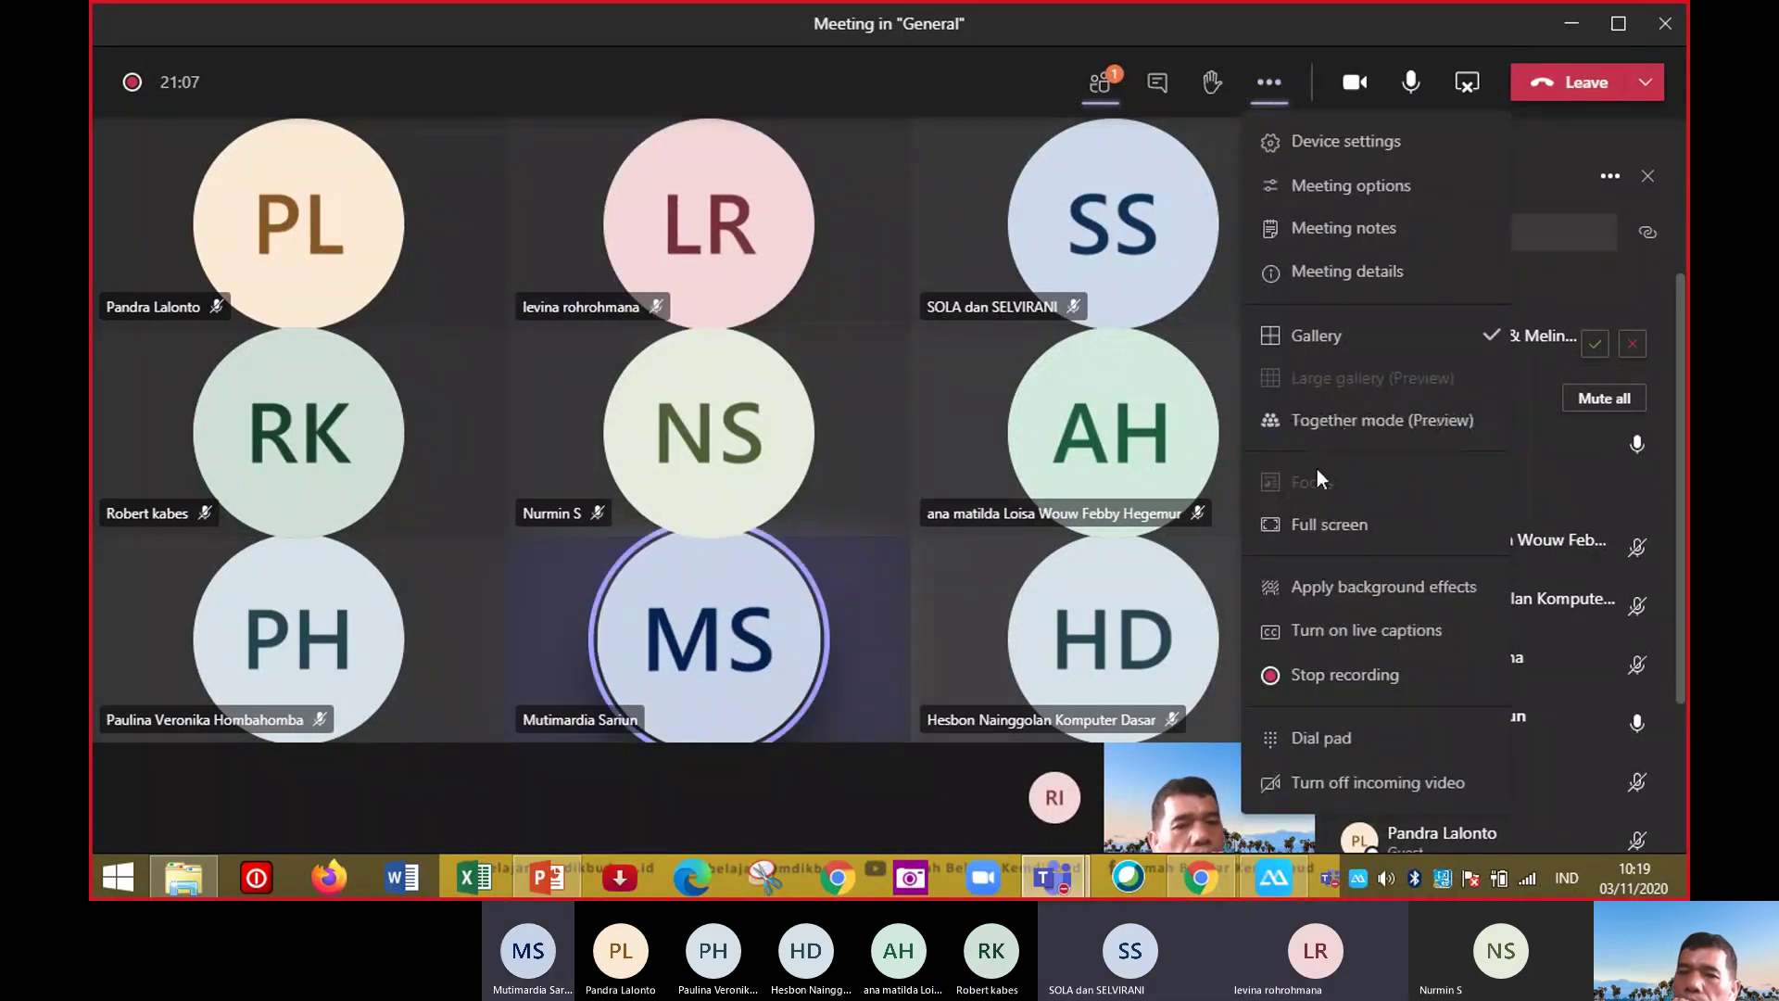
left_click(1101, 88)
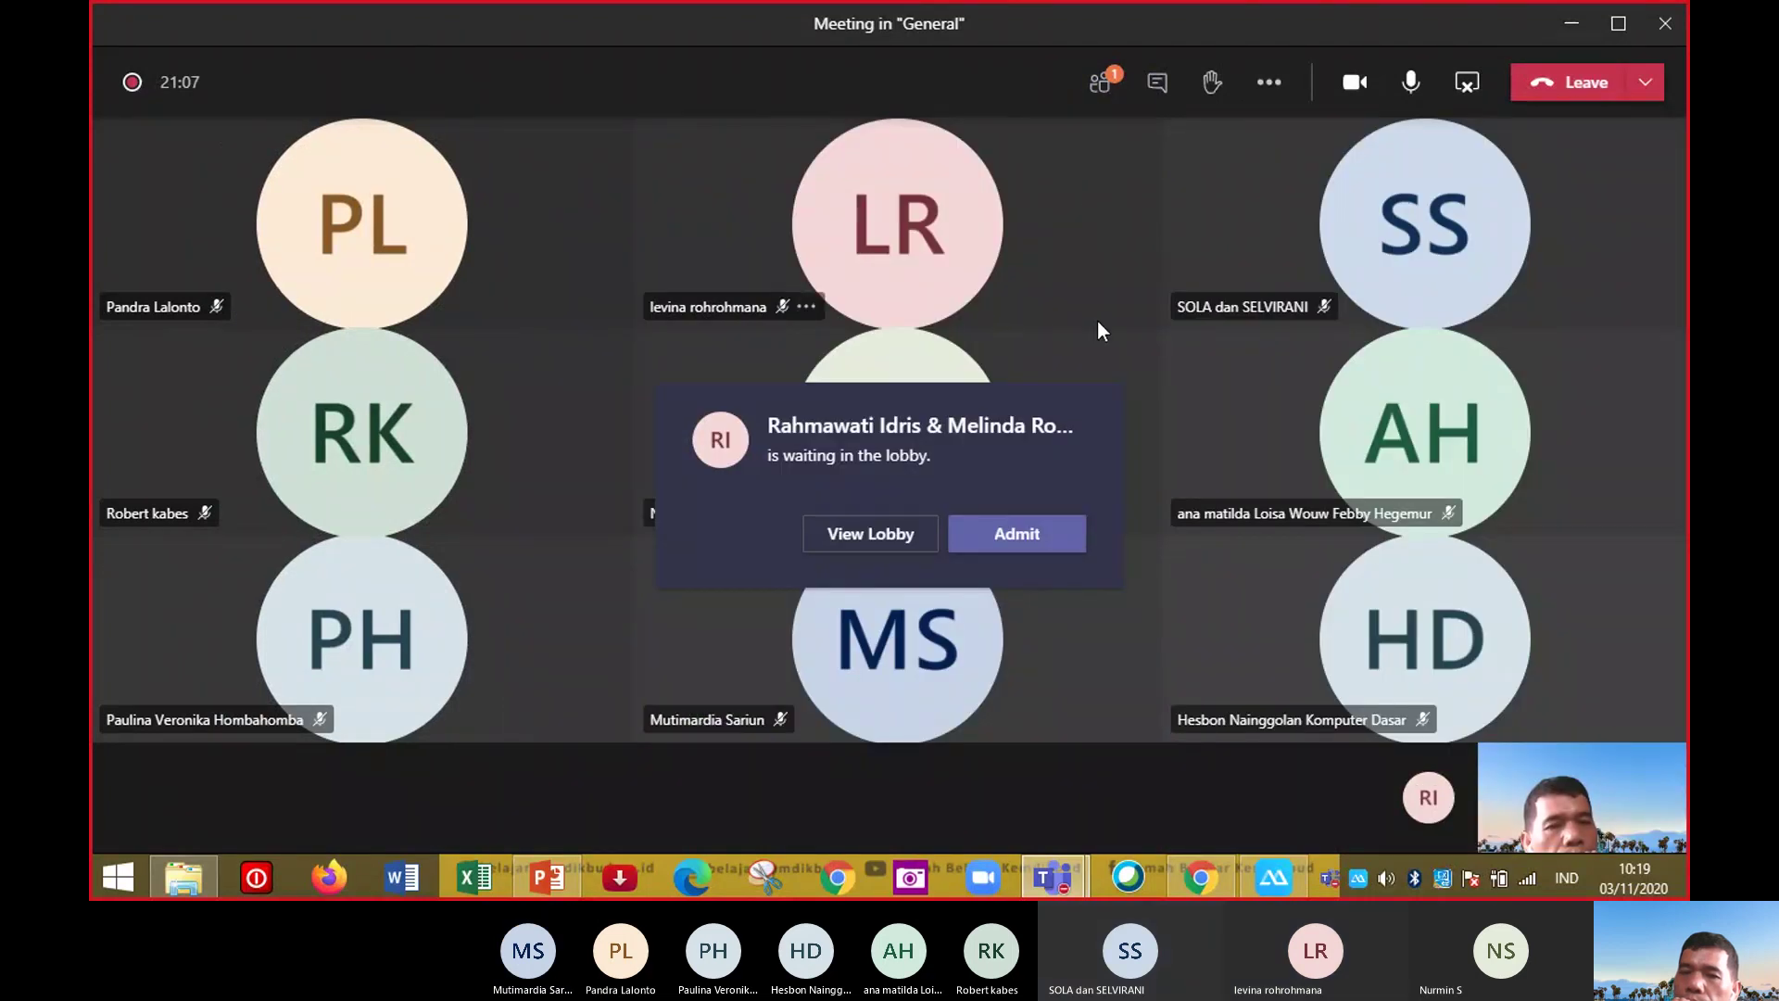
left_click(1267, 86)
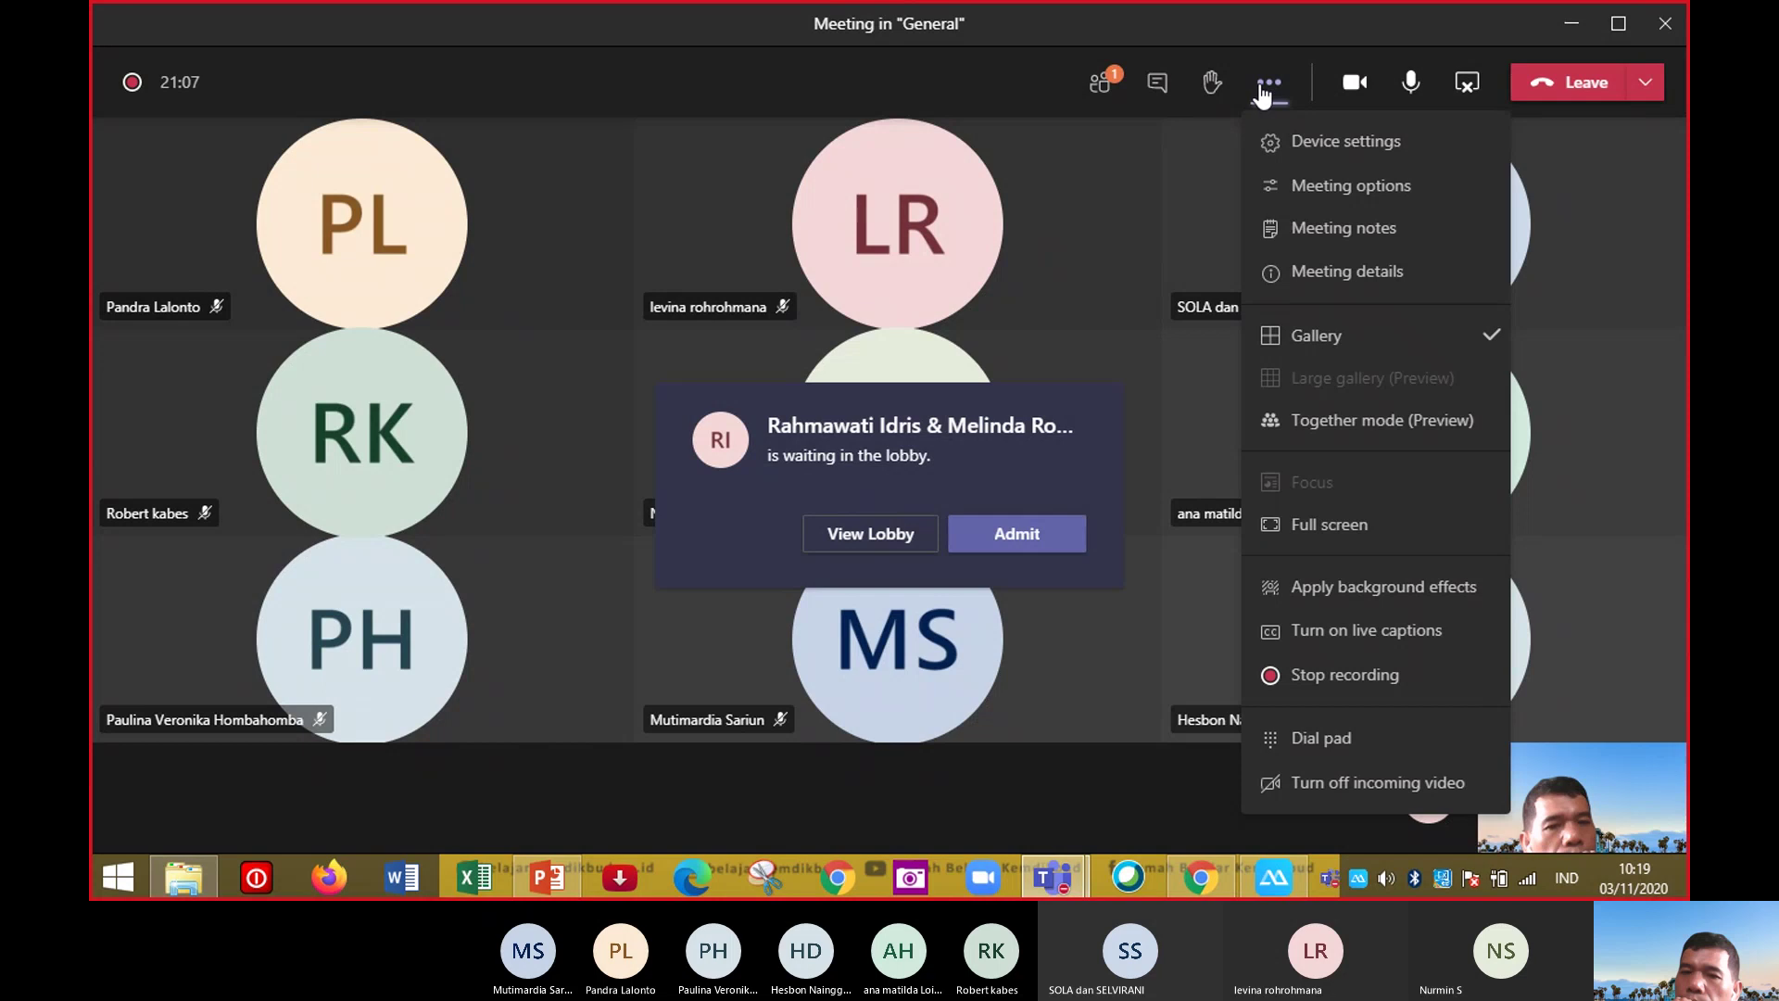
left_click(1289, 674)
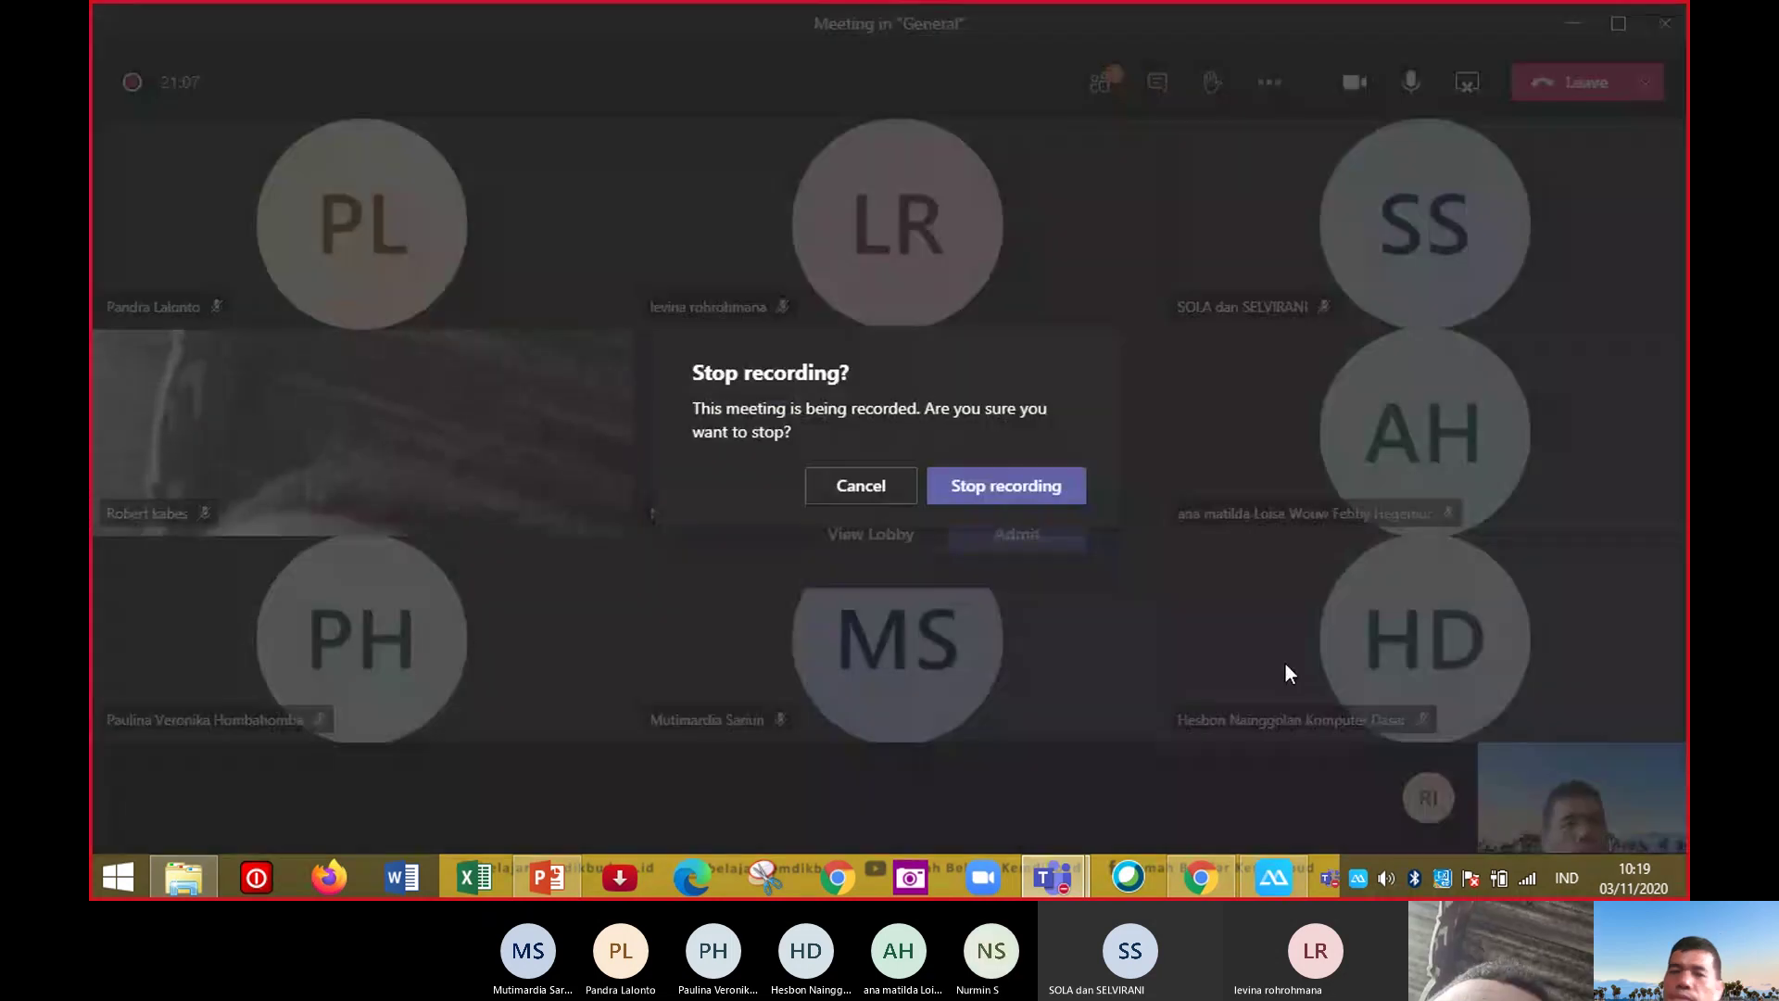